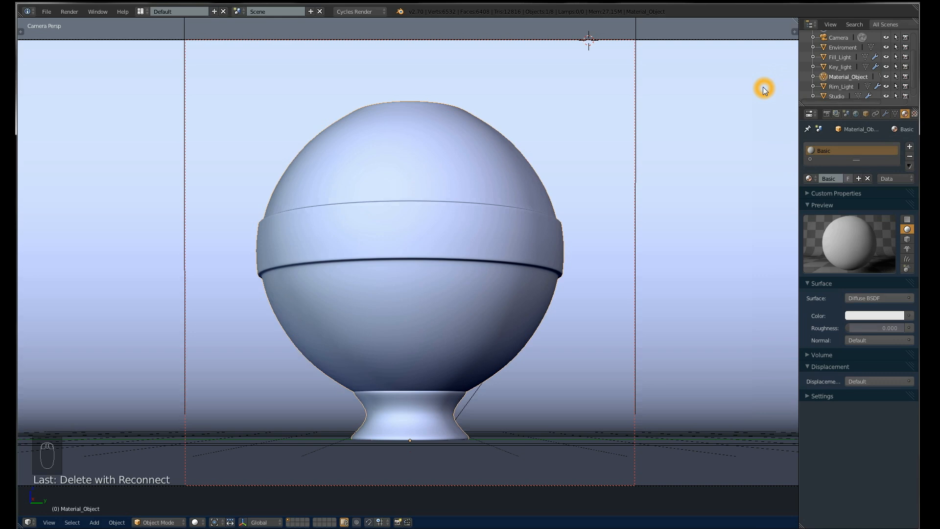
- Split the 3D view into two side-by-side areas and turn one into a node editor framing the Basic material's nodes
{"action": "left_click_drag", "start_coordinate": [798, 23], "coordinate": [420, 336]}
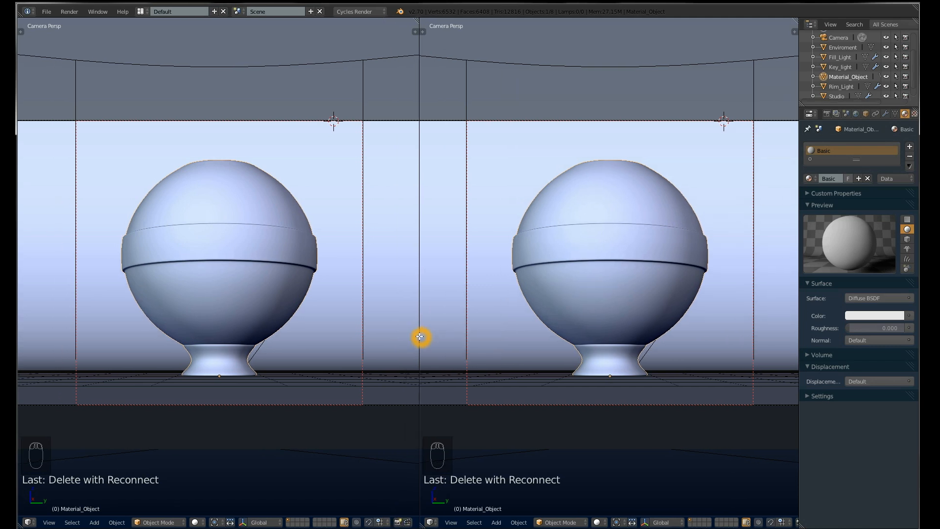
{"action": "left_click", "coordinate": [429, 522]}
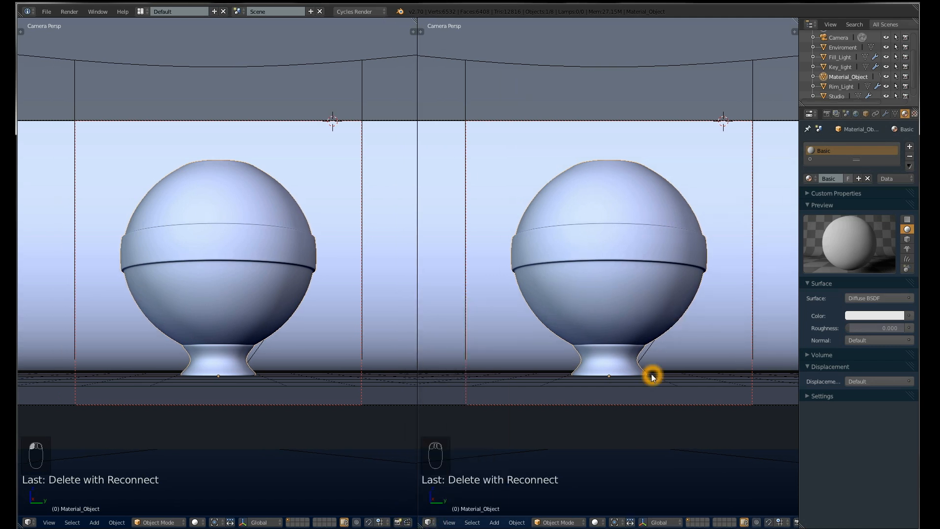
{"action": "key", "text": "shift+F3"}
{"action": "key", "text": "n"}
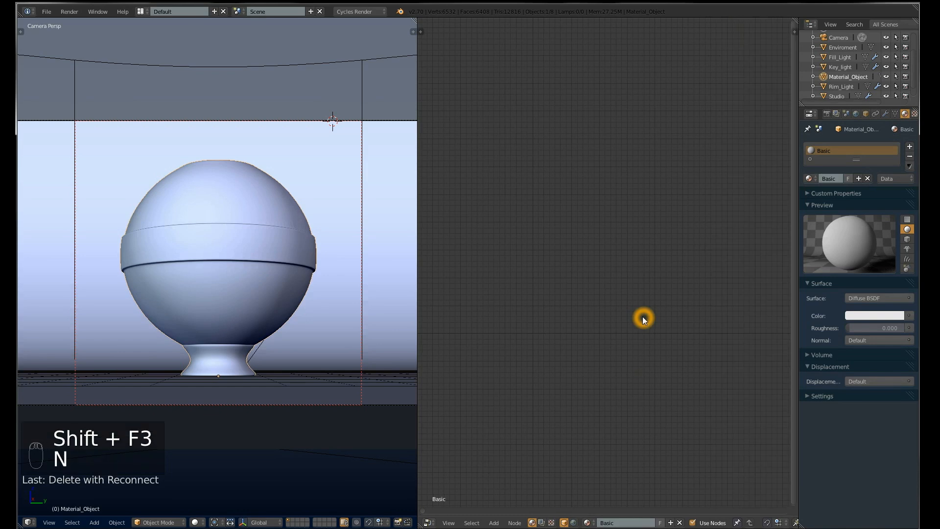
{"action": "middle_click_drag", "start_coordinate": [721, 288], "coordinate": [594, 201]}
{"action": "scroll", "coordinate": [604, 278], "scroll_direction": "up", "scroll_amount": 7}
{"action": "scroll", "coordinate": [613, 166], "scroll_direction": "up", "scroll_amount": 1}
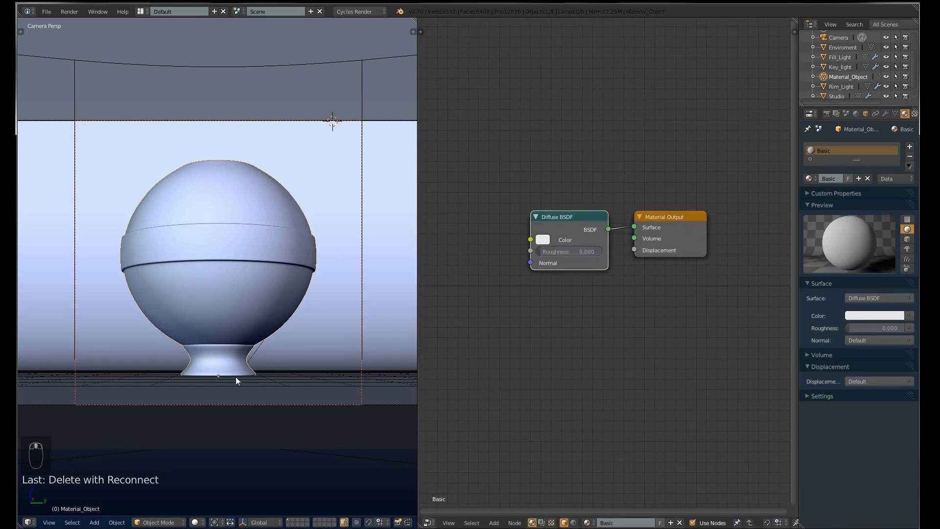
- Switch the camera view to rendered shading to preview the material object
{"action": "key", "text": "shift+z"}
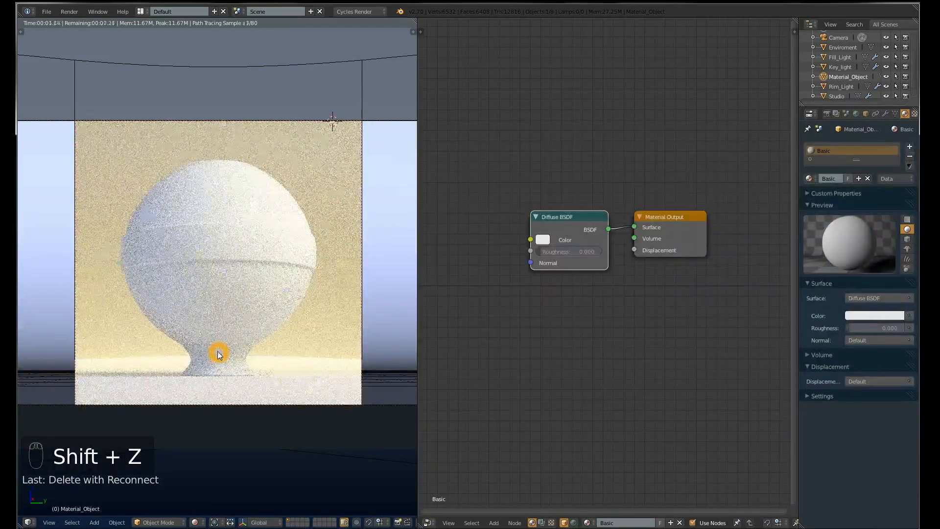
{"action": "scroll", "coordinate": [219, 355], "scroll_direction": "up", "scroll_amount": 1}
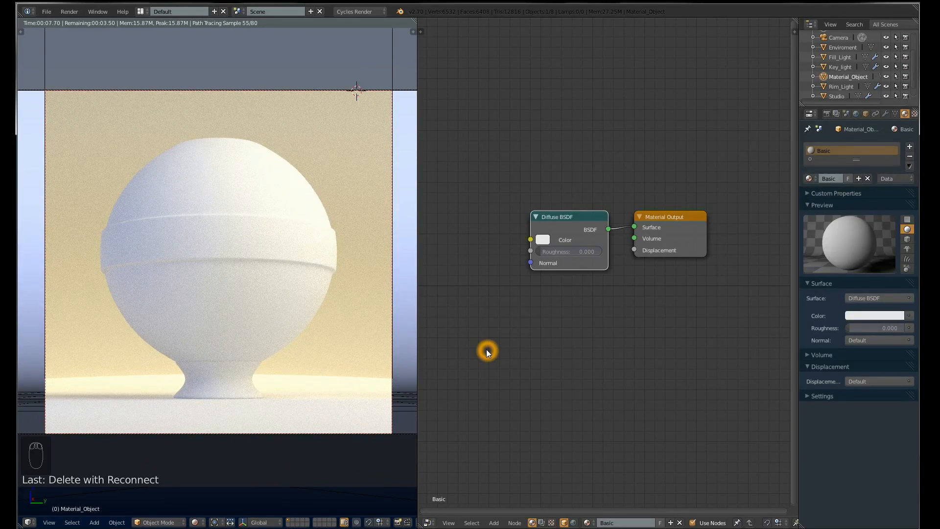
- Add an Image Texture node in front of the Diffuse BSDF node
{"action": "middle_click_drag", "start_coordinate": [487, 352], "coordinate": [572, 353]}
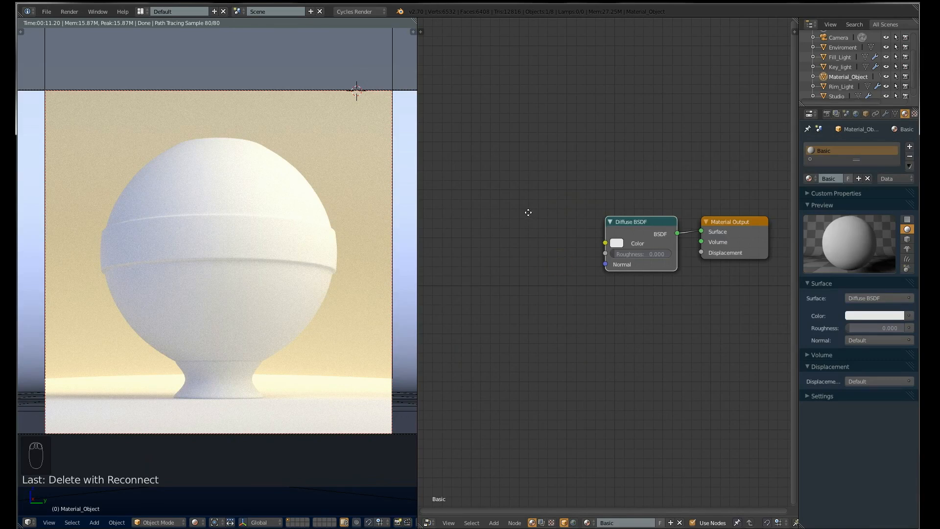
{"action": "middle_click_drag", "start_coordinate": [518, 213], "coordinate": [538, 215]}
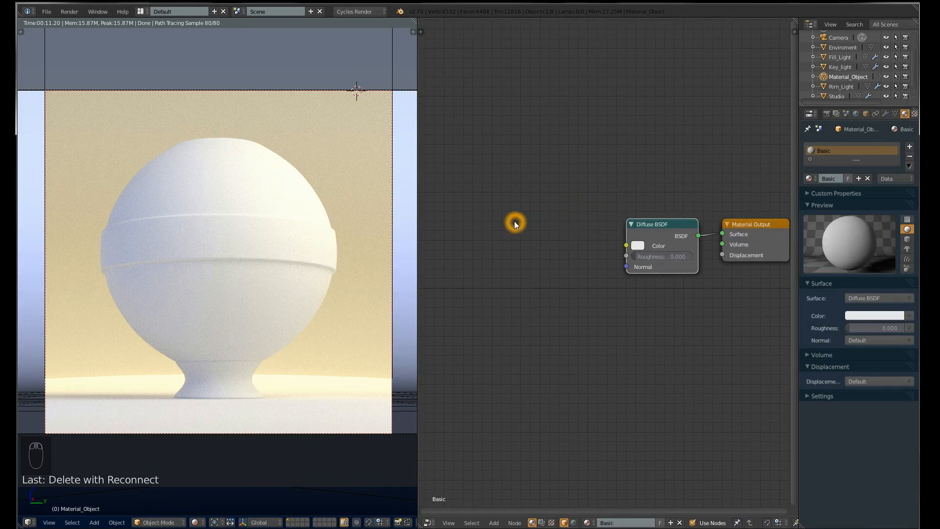
{"action": "key", "text": "shift+a"}
{"action": "mouse_move", "coordinate": [517, 225]}
{"action": "key", "text": "t"}
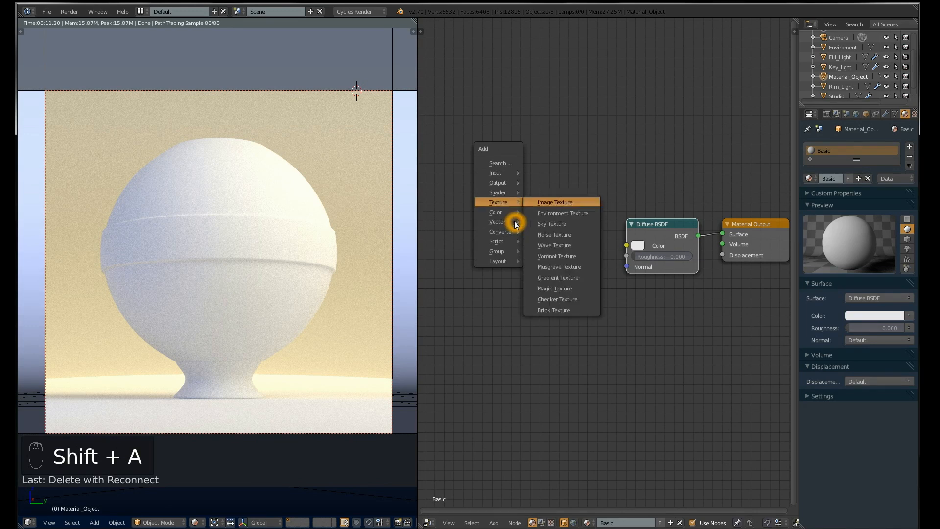
{"action": "key", "text": "i"}
{"action": "left_click", "coordinate": [515, 224]}
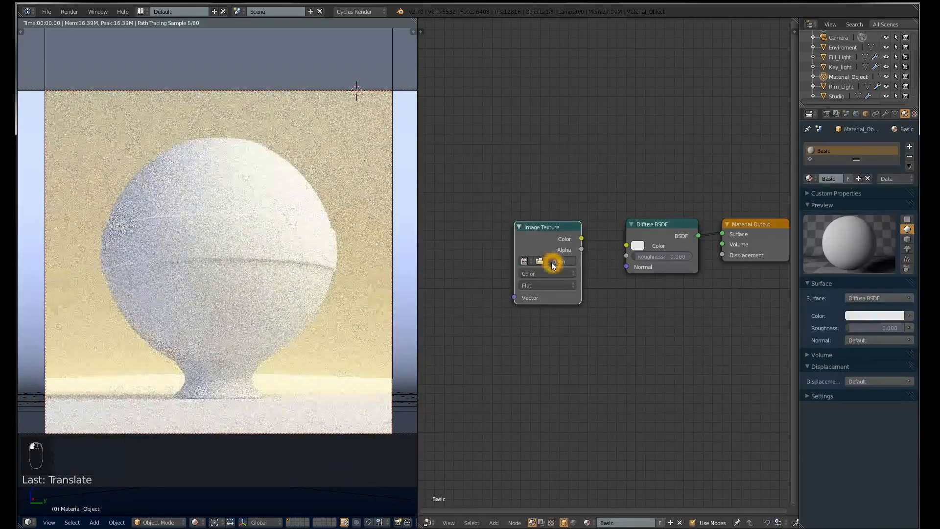
- Load the wood image from the MaterialTextures folder and link the texture's Color to the Diffuse BSDF's Color
{"action": "left_click", "coordinate": [552, 265]}
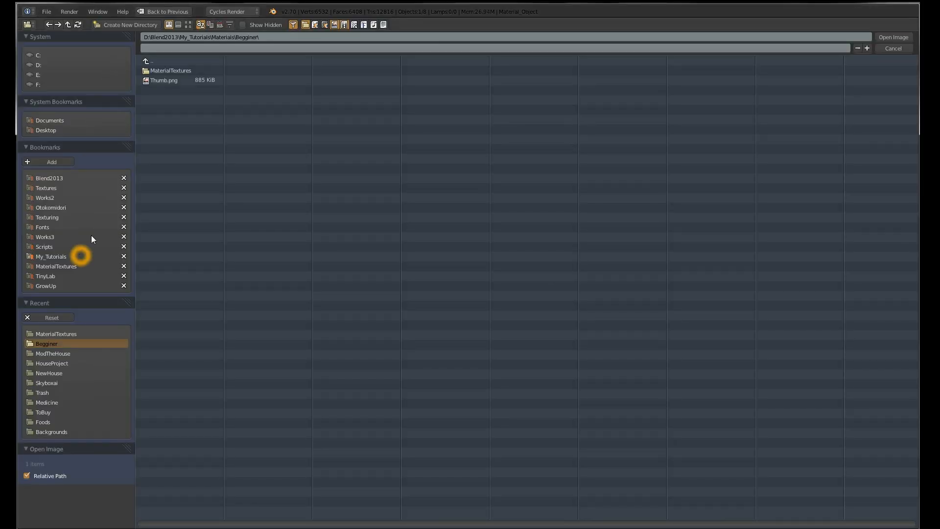
{"action": "left_click", "coordinate": [159, 70]}
{"action": "left_click", "coordinate": [183, 188]}
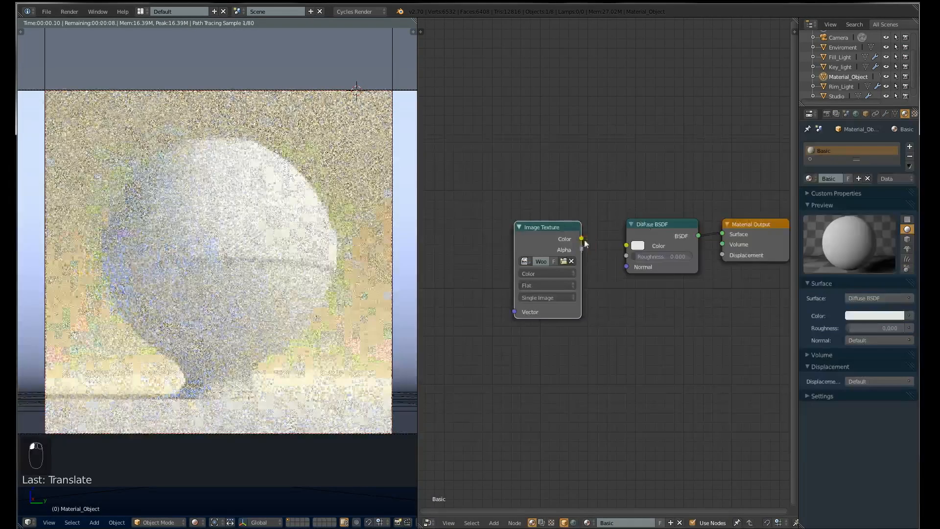
{"action": "left_click_drag", "start_coordinate": [581, 239], "coordinate": [630, 250]}
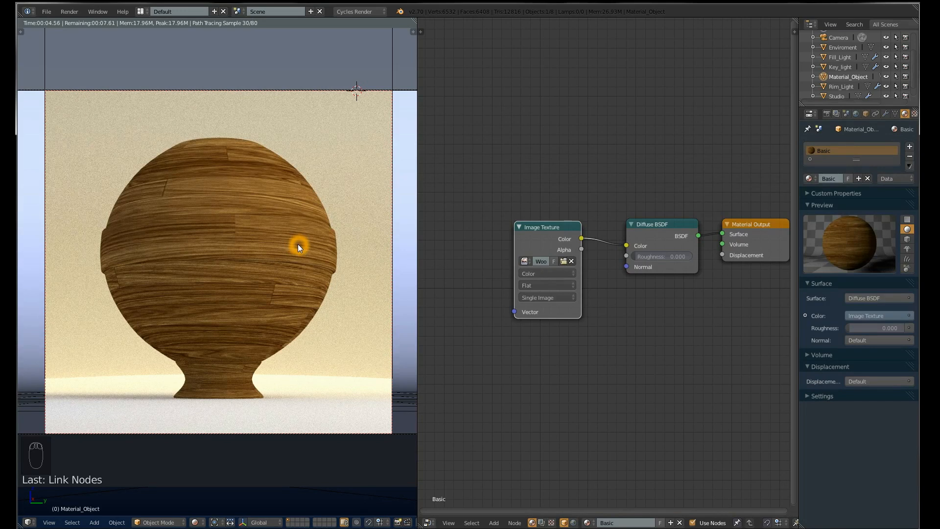
- Move the Image Texture node slightly closer to the Diffuse BSDF node
{"action": "scroll", "coordinate": [654, 353], "scroll_direction": "down", "scroll_amount": 1}
{"action": "left_click", "coordinate": [584, 240]}
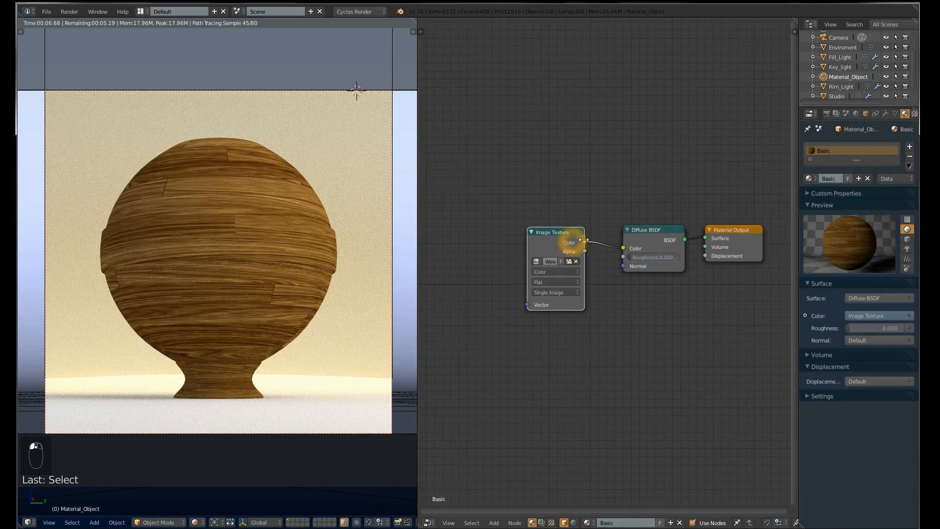
{"action": "left_click_drag", "start_coordinate": [584, 240], "coordinate": [590, 241]}
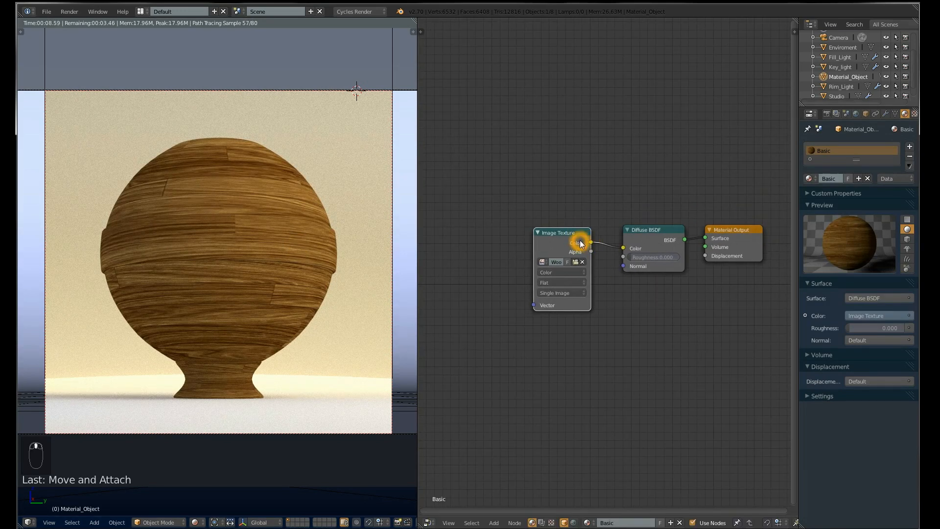
{"action": "key", "text": "g"}
{"action": "left_click", "coordinate": [589, 245]}
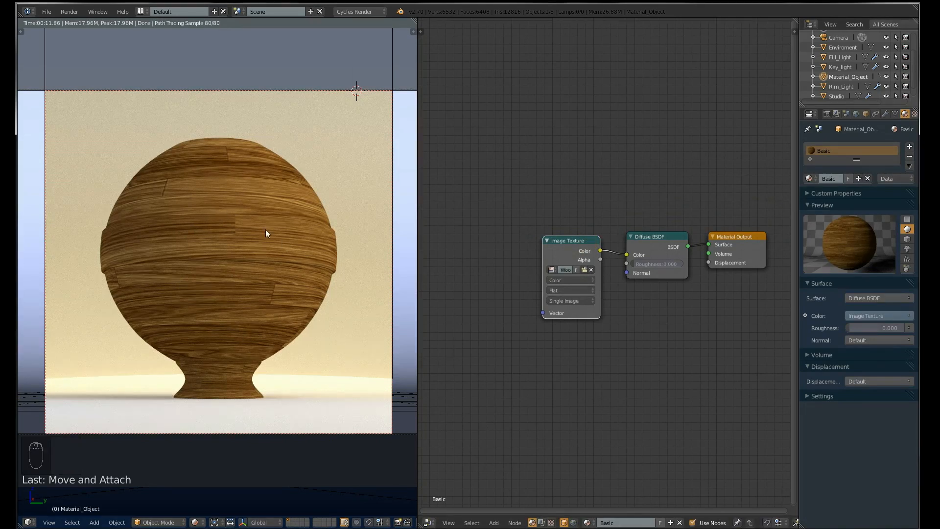
- Add a Texture Coordinate node in front of the Image Texture node, leaving a gap between them
{"action": "middle_click_drag", "start_coordinate": [570, 237], "coordinate": [683, 233]}
{"action": "scroll", "coordinate": [683, 232], "scroll_direction": "down", "scroll_amount": 8}
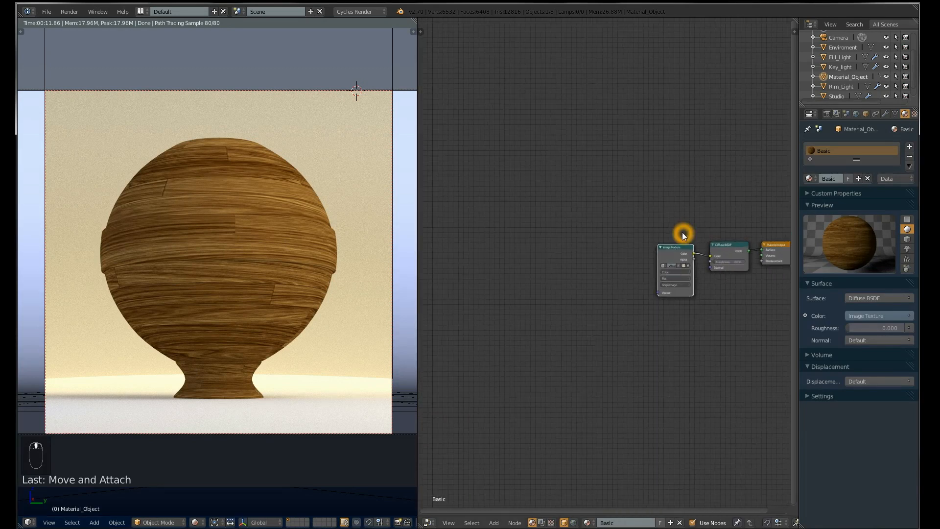
{"action": "scroll", "coordinate": [664, 239], "scroll_direction": "up", "scroll_amount": 2}
{"action": "key", "text": "shift+a"}
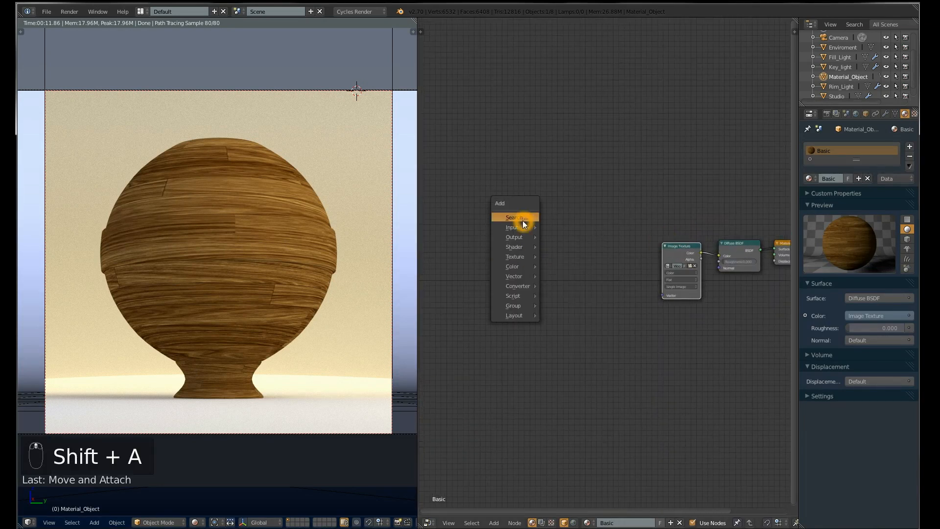
{"action": "mouse_move", "coordinate": [527, 226]}
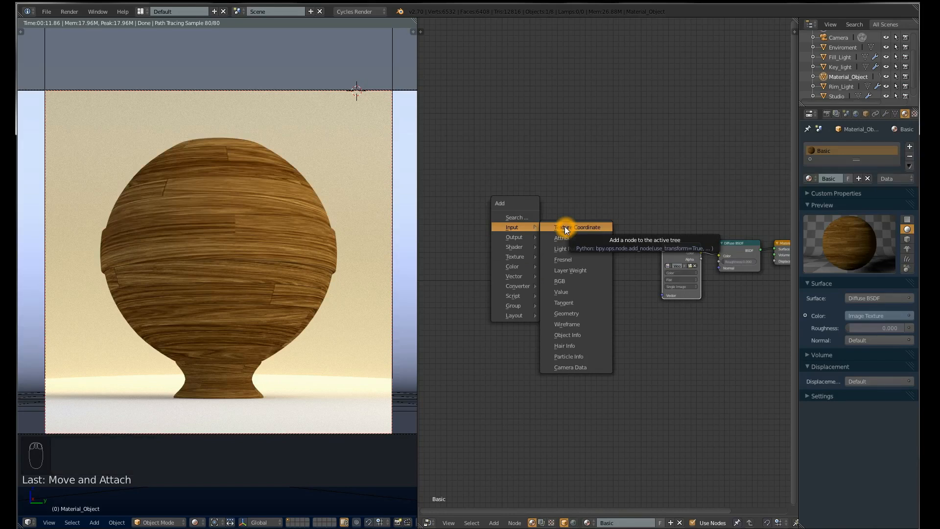
{"action": "left_click", "coordinate": [566, 227]}
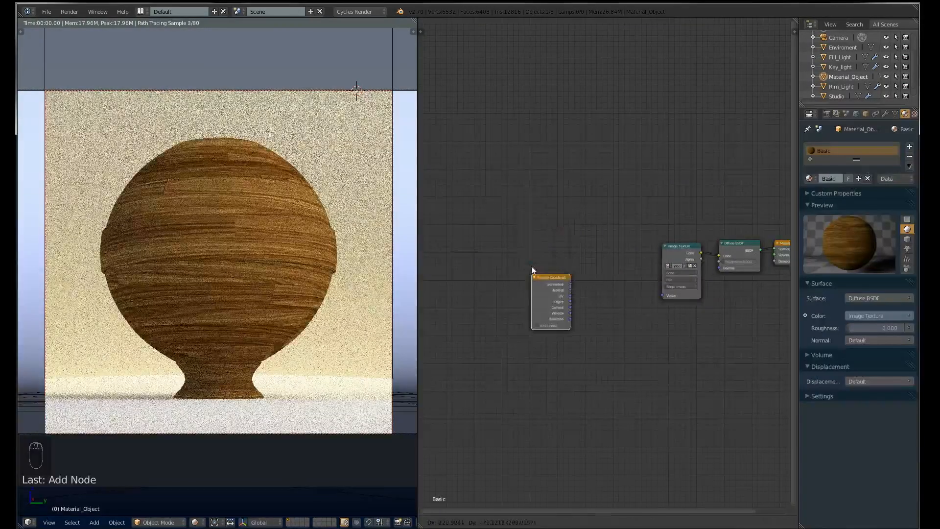
{"action": "left_click", "coordinate": [531, 266]}
{"action": "scroll", "coordinate": [604, 299], "scroll_direction": "up", "scroll_amount": 2}
{"action": "key", "text": "g"}
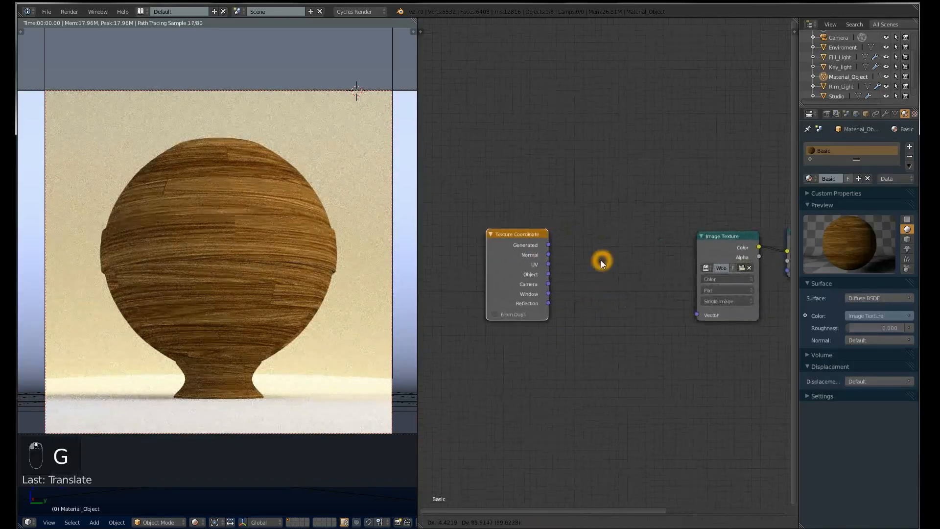
{"action": "left_click", "coordinate": [600, 262]}
{"action": "key", "text": "shift+a"}
{"action": "mouse_move", "coordinate": [587, 263]}
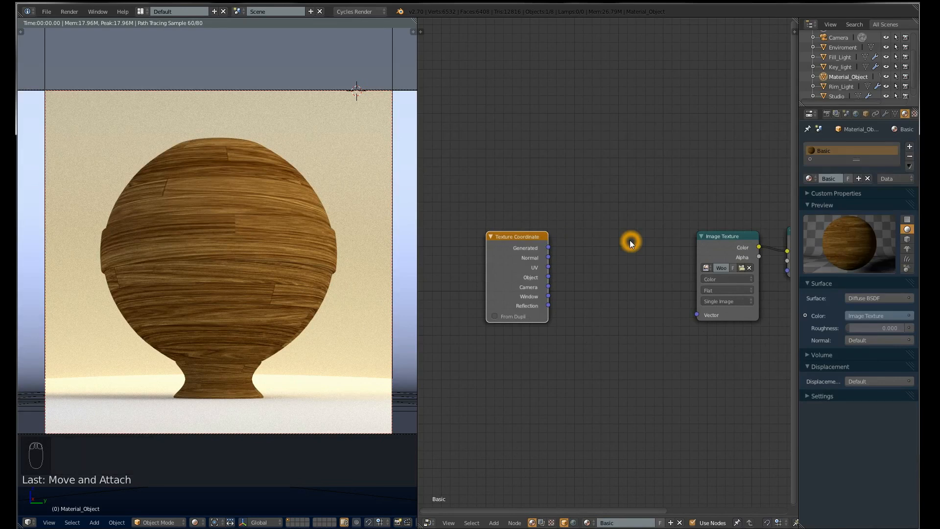
{"action": "left_click", "coordinate": [553, 252]}
{"action": "left_click", "coordinate": [561, 271]}
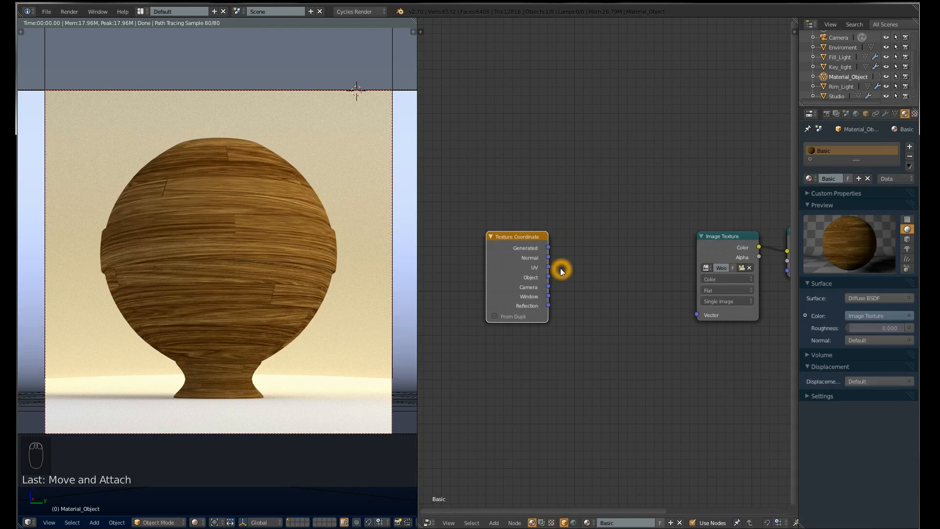
{"action": "left_click", "coordinate": [748, 247]}
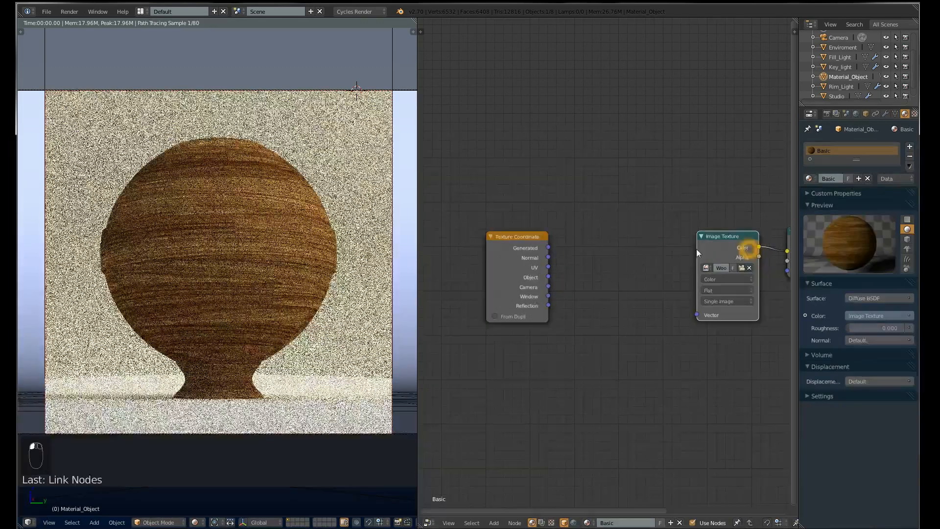
{"action": "left_click", "coordinate": [643, 209]}
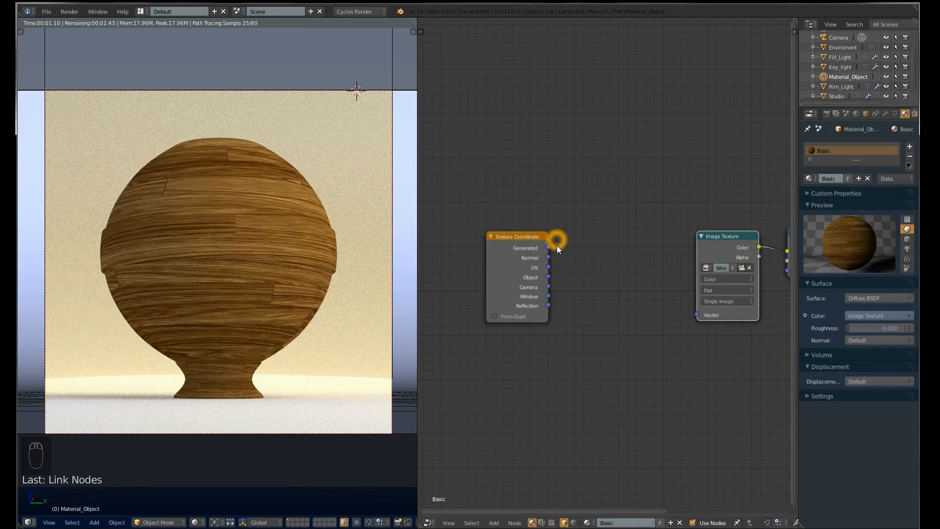
- Try the Generated and the Reflection coordinates as input for the Image Texture's Vector
{"action": "left_click_drag", "start_coordinate": [549, 248], "coordinate": [697, 315]}
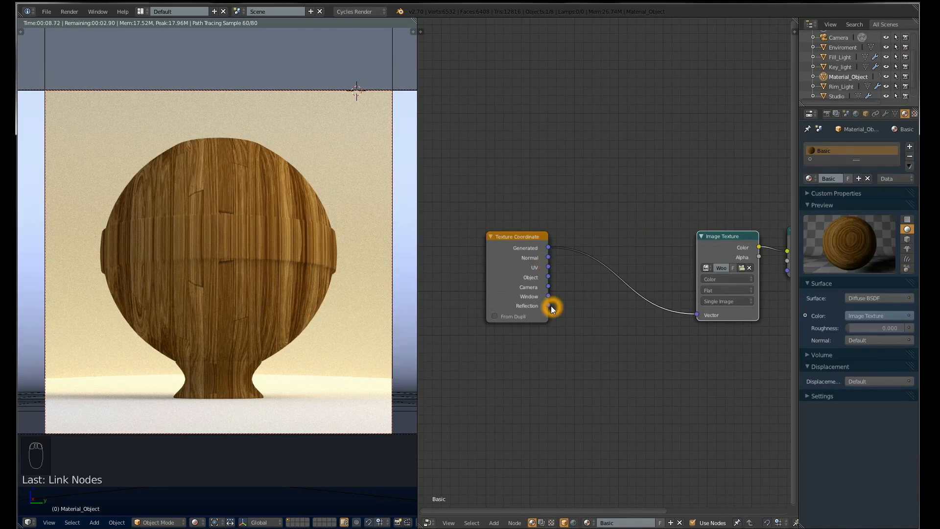
{"action": "left_click_drag", "start_coordinate": [549, 306], "coordinate": [696, 317]}
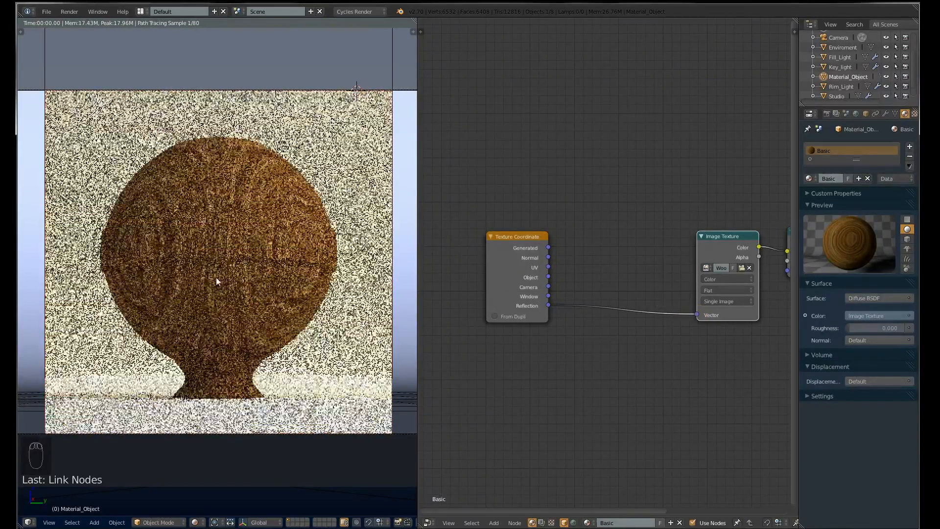
- Link the Window coordinates to the Image Texture's Vector and examine the mapping from another angle, returning to the camera view
{"action": "left_click_drag", "start_coordinate": [549, 296], "coordinate": [704, 319]}
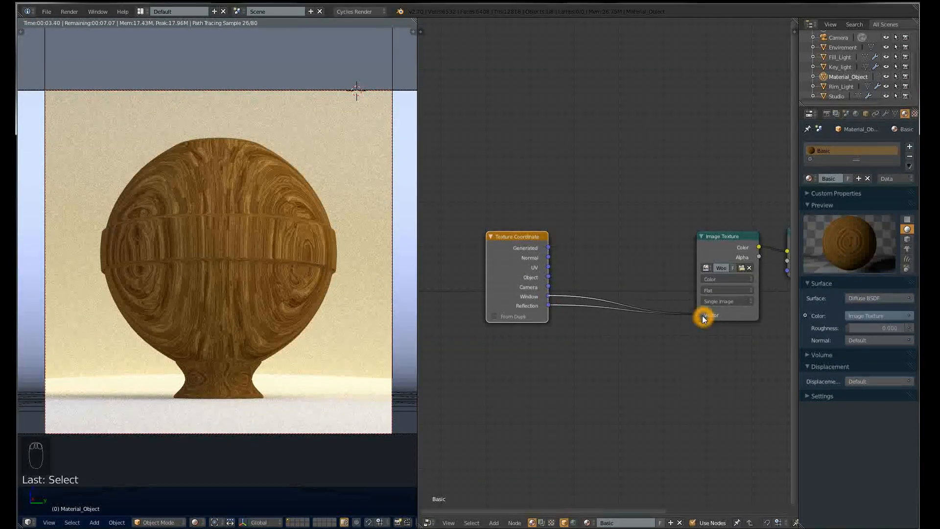
{"action": "middle_click_drag", "start_coordinate": [138, 196], "coordinate": [212, 231]}
{"action": "scroll", "coordinate": [212, 231], "scroll_direction": "up", "scroll_amount": 5}
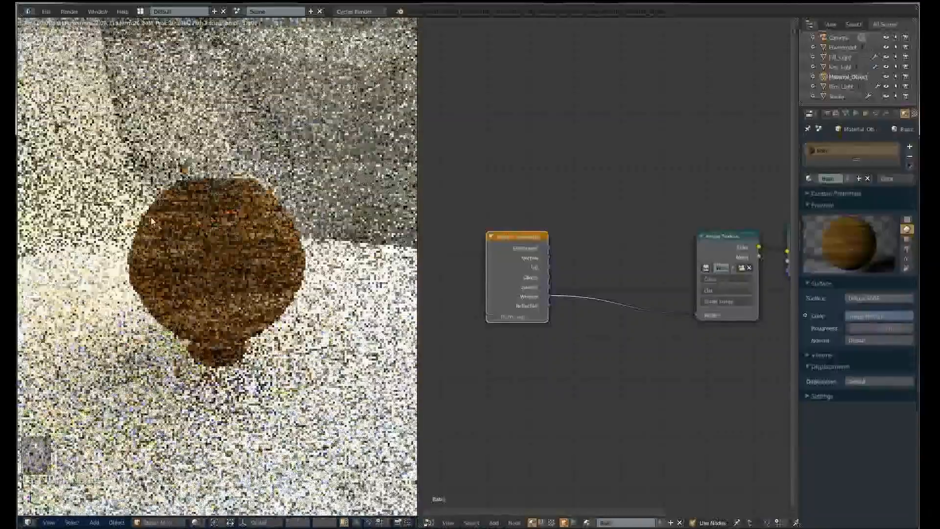
{"action": "scroll", "coordinate": [209, 253], "scroll_direction": "up", "scroll_amount": 4}
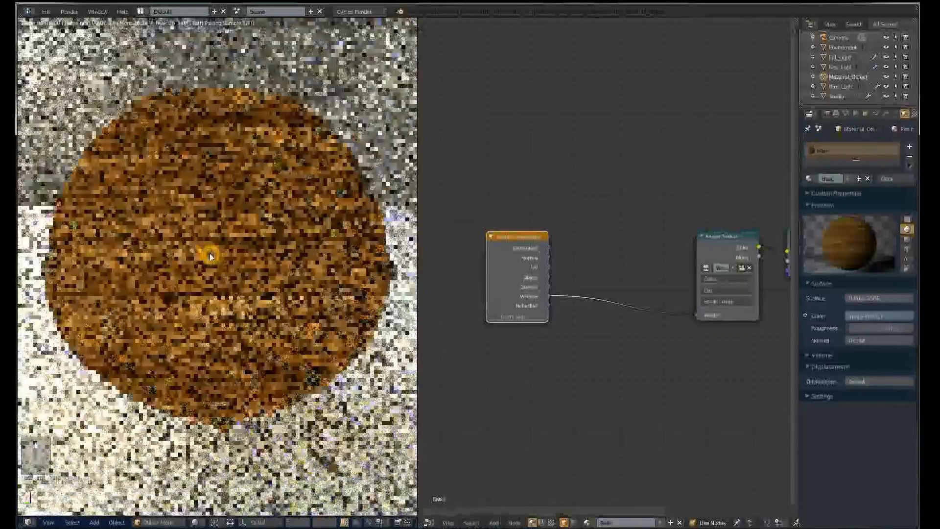
{"action": "scroll", "coordinate": [209, 254], "scroll_direction": "down", "scroll_amount": 2}
{"action": "mouse_move", "coordinate": [190, 372]}
{"action": "middle_mouse_down"}
{"action": "mouse_move", "coordinate": [188, 350]}
{"action": "mouse_move", "coordinate": [203, 366]}
{"action": "mouse_move", "coordinate": [191, 373]}
{"action": "middle_mouse_up"}
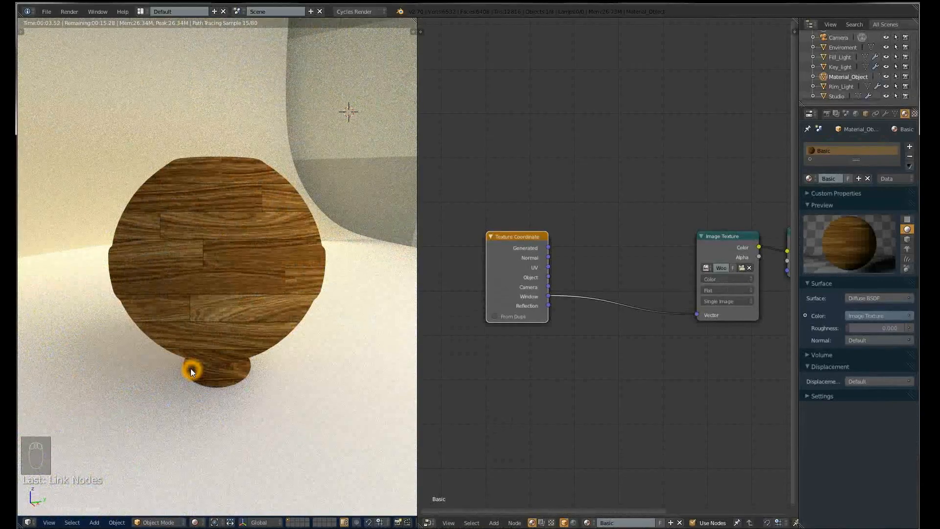
{"action": "key", "text": "KP_0"}
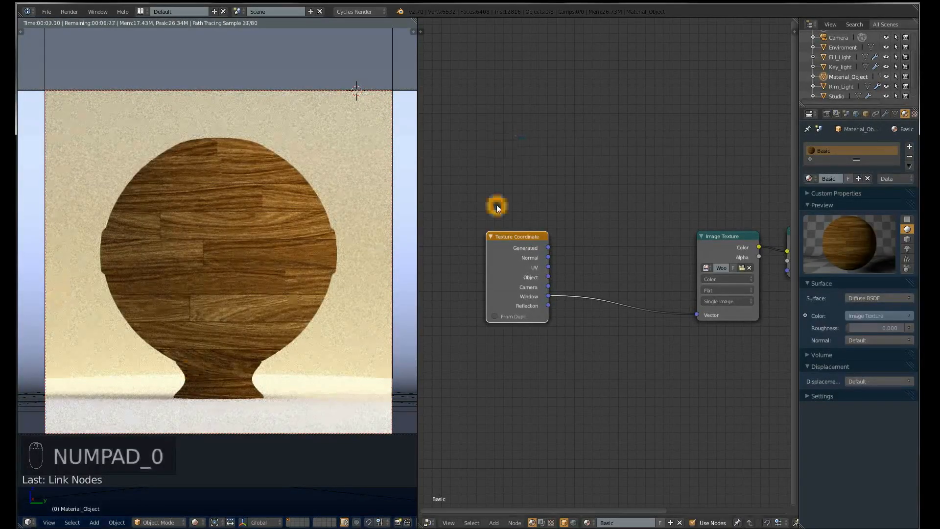
- Link the Texture Coordinate node's UV output to the Image Texture's Vector, replacing the Window link
{"action": "left_click", "coordinate": [549, 265]}
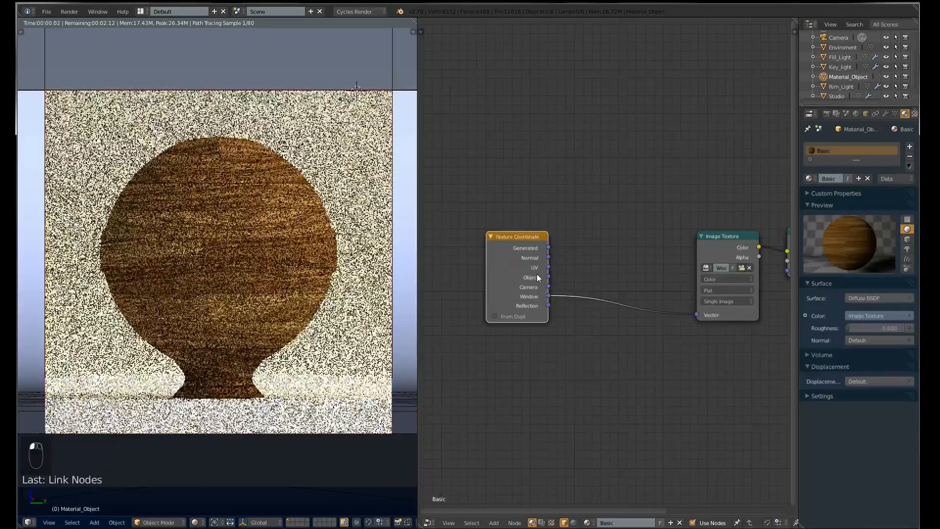
{"action": "left_click", "coordinate": [537, 276]}
{"action": "left_click_drag", "start_coordinate": [549, 267], "coordinate": [618, 295]}
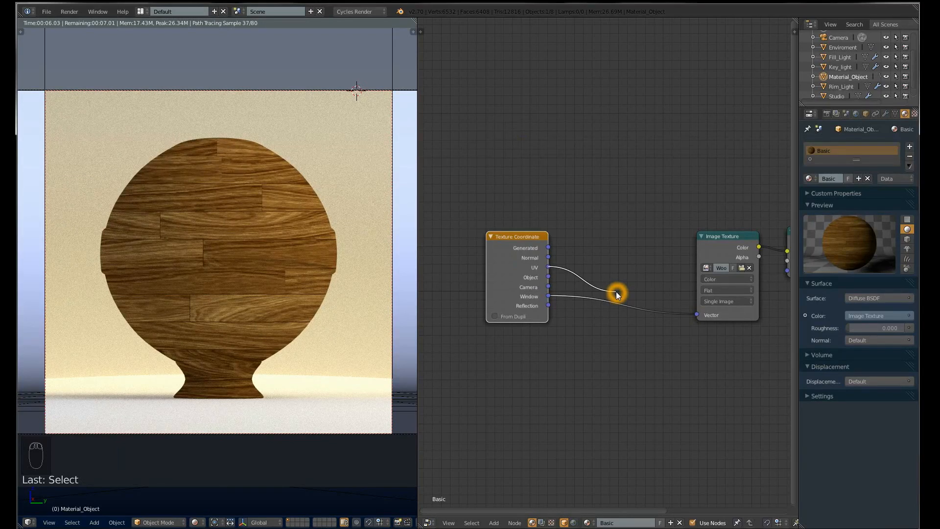
{"action": "left_click_drag", "start_coordinate": [618, 295], "coordinate": [698, 314]}
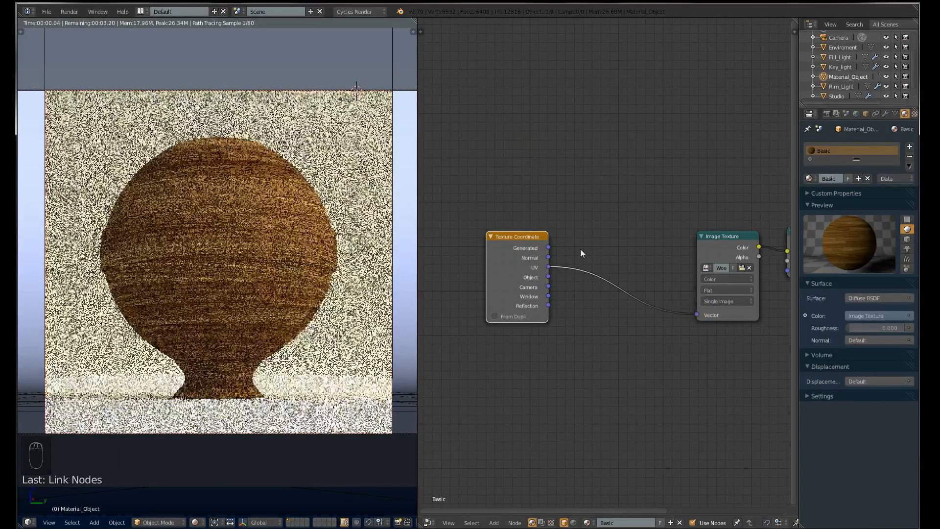
- Move the Texture Coordinate node farther from the Image Texture node to leave room for another node
{"action": "left_click", "coordinate": [524, 241]}
{"action": "key", "text": "g"}
{"action": "left_click", "coordinate": [434, 235]}
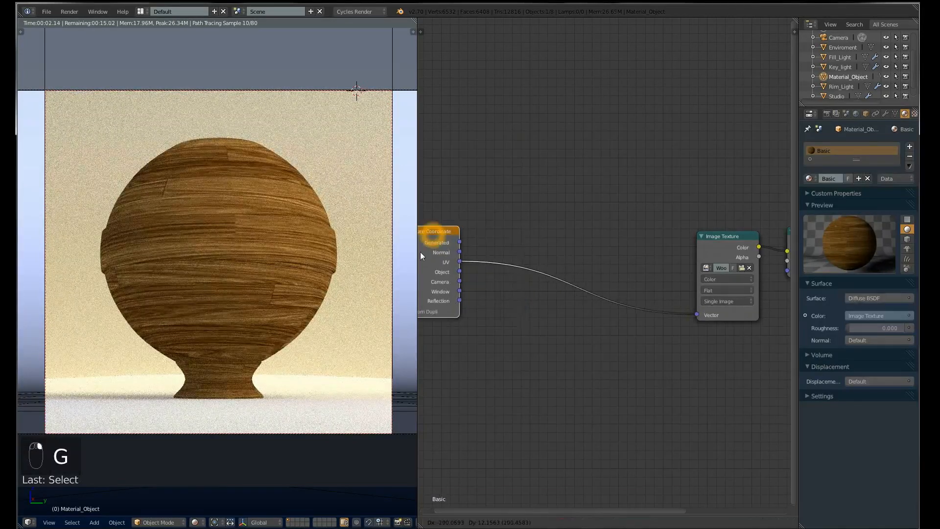
{"action": "scroll", "coordinate": [583, 266], "scroll_direction": "down", "scroll_amount": 1}
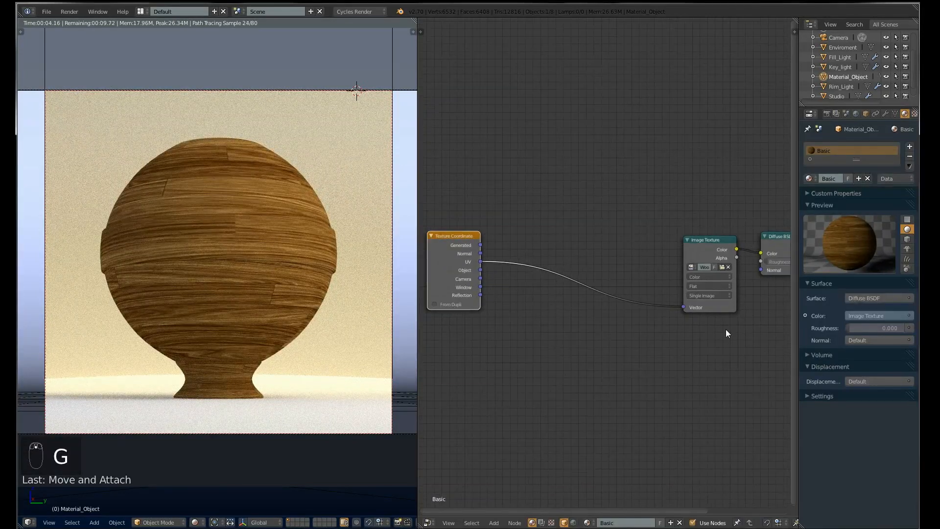
{"action": "left_click", "coordinate": [752, 417]}
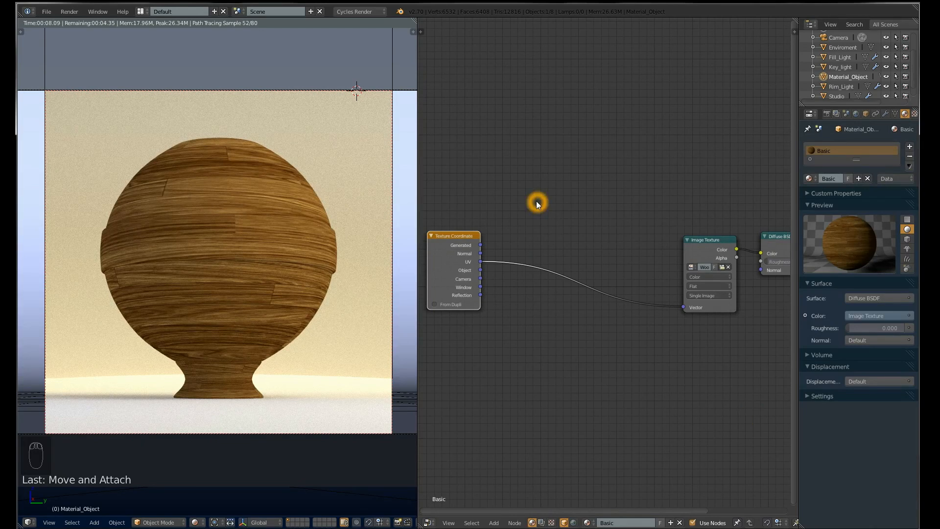
{"action": "left_click", "coordinate": [705, 310]}
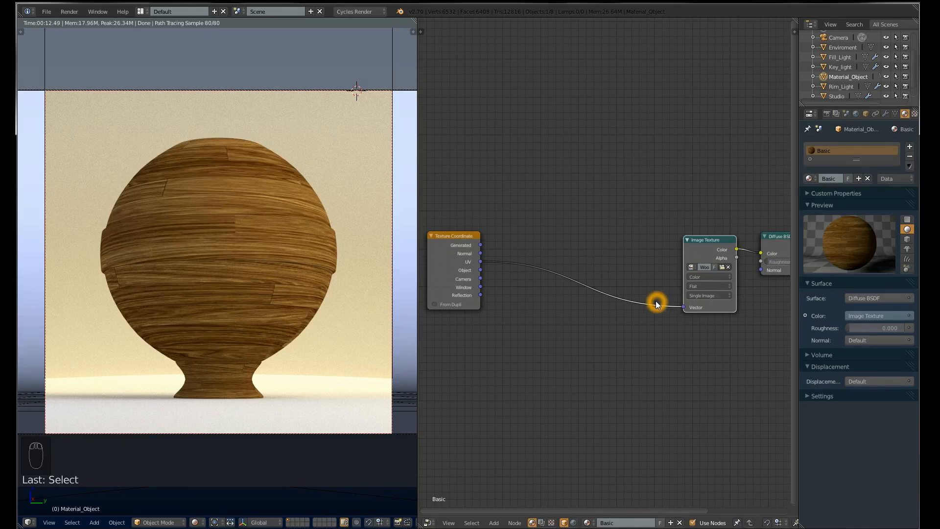
{"action": "left_click", "coordinate": [463, 235]}
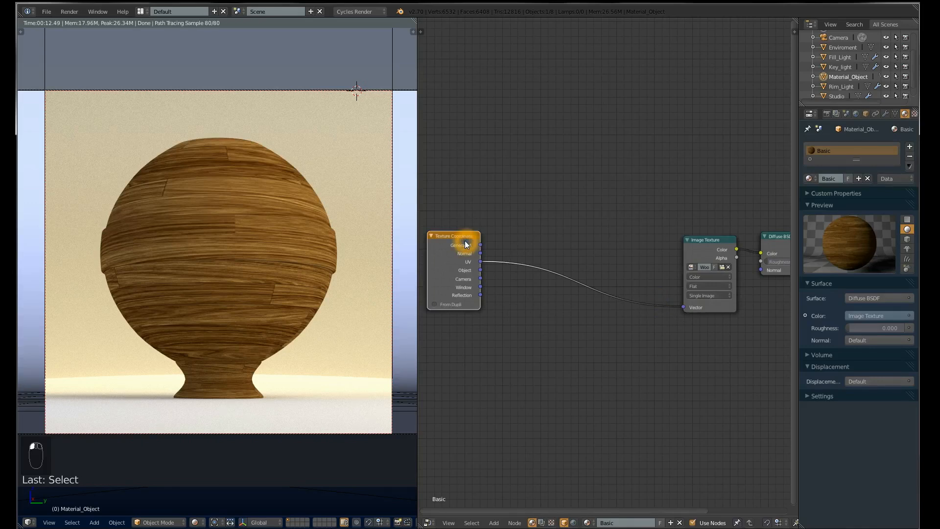
- Add a Mapping node and insert it on the link between the Texture Coordinate and Image Texture nodes
{"action": "key", "text": "shift+a"}
{"action": "mouse_move", "coordinate": [599, 308]}
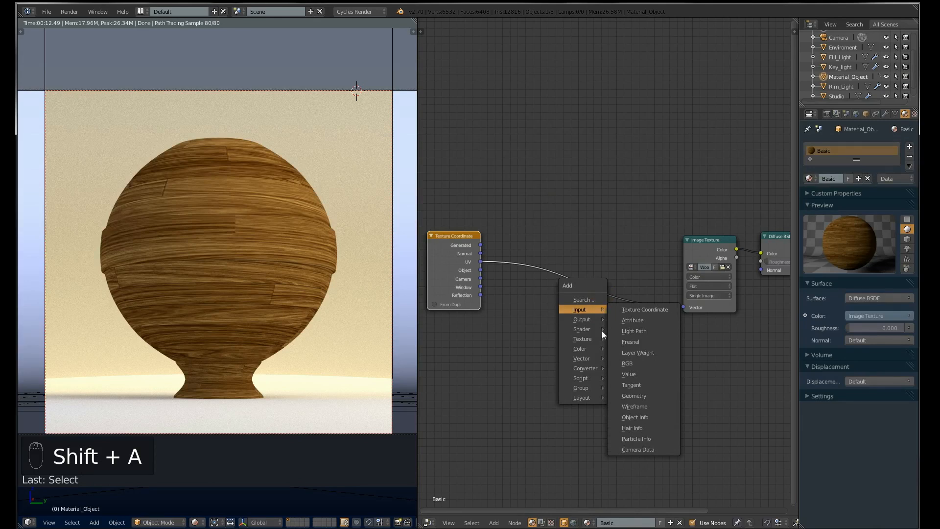
{"action": "mouse_move", "coordinate": [597, 358]}
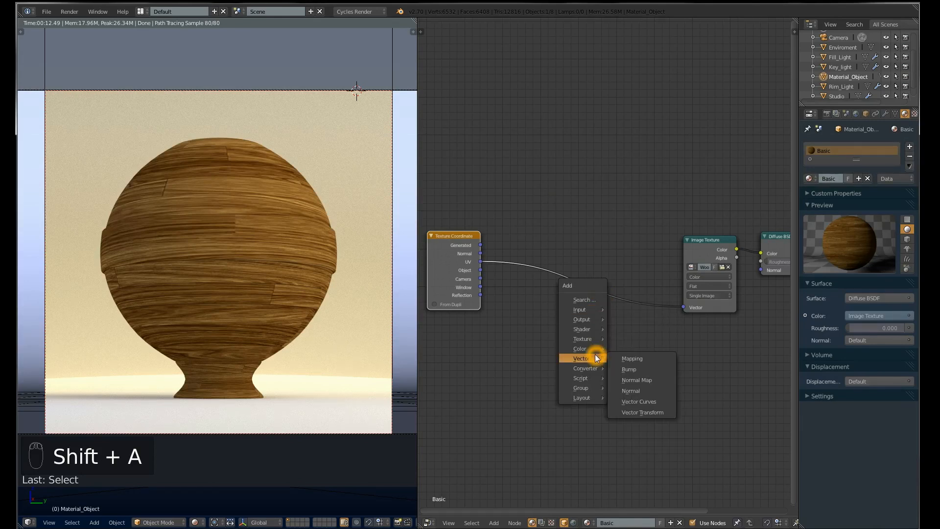
{"action": "left_click", "coordinate": [631, 358]}
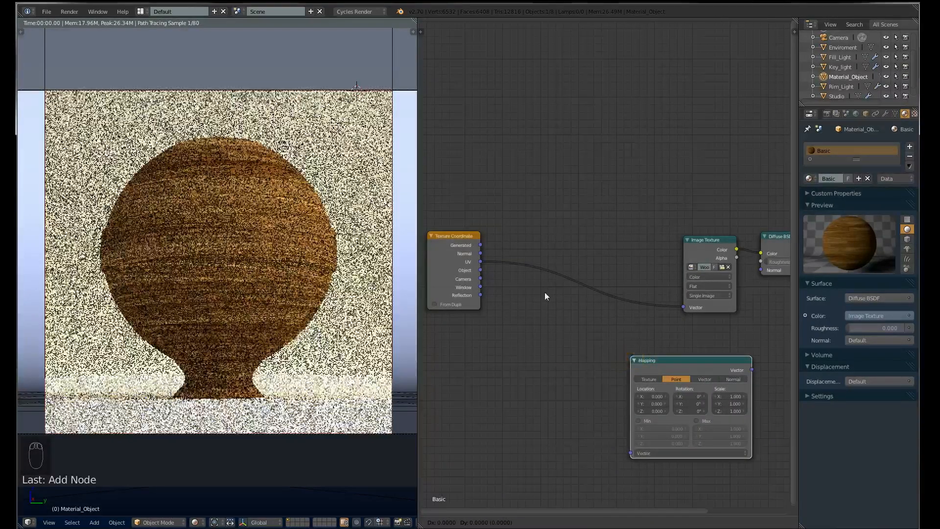
{"action": "left_click", "coordinate": [544, 245]}
{"action": "key", "text": "shift+a"}
{"action": "mouse_move", "coordinate": [569, 430]}
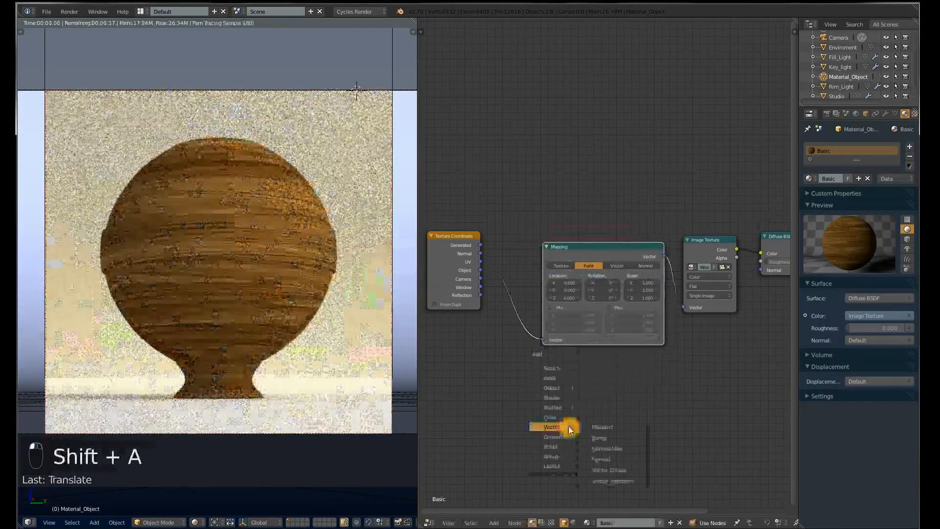
{"action": "key", "text": "m"}
{"action": "key", "text": "x"}
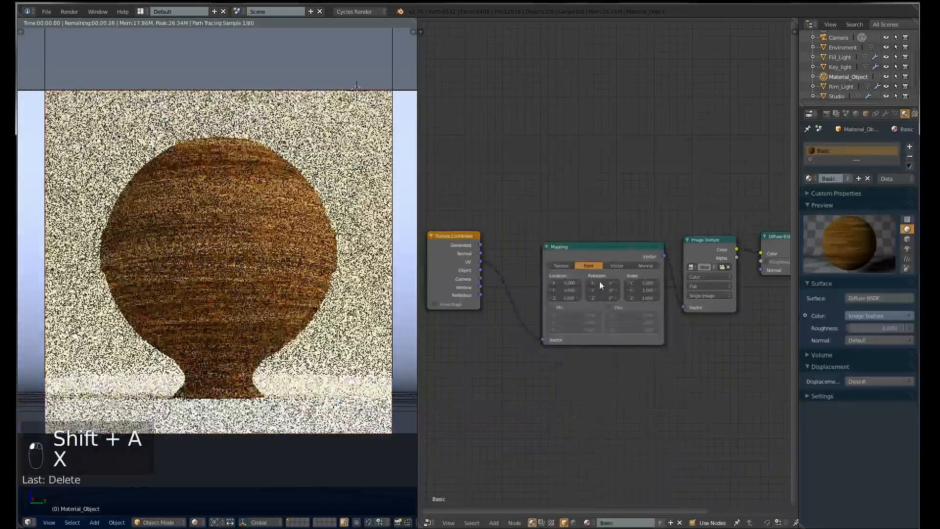
- Shift the Mapping node toward the Texture Coordinate node and try much larger Scale values on it
{"action": "left_click", "coordinate": [565, 245]}
{"action": "key", "text": "g"}
{"action": "left_click", "coordinate": [565, 243]}
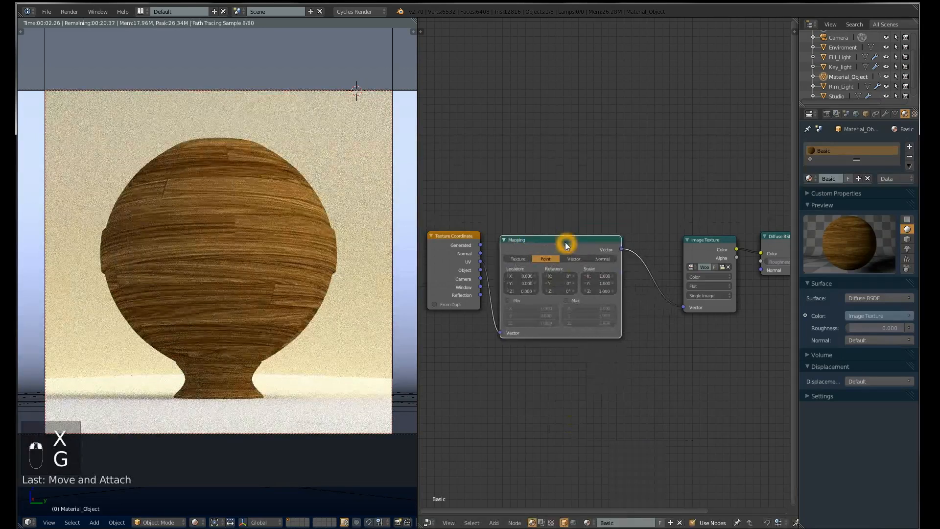
{"action": "left_click", "coordinate": [605, 276]}
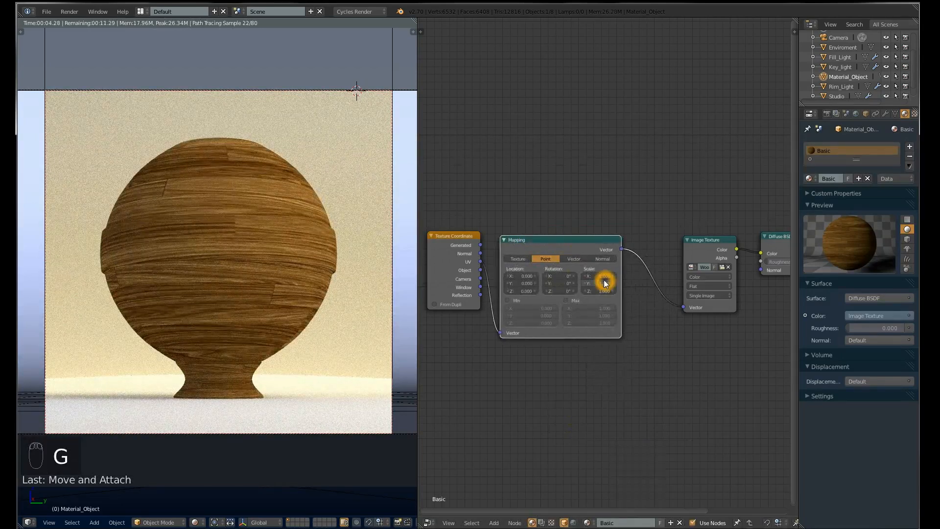
{"action": "left_click_drag", "start_coordinate": [641, 278], "coordinate": [593, 274]}
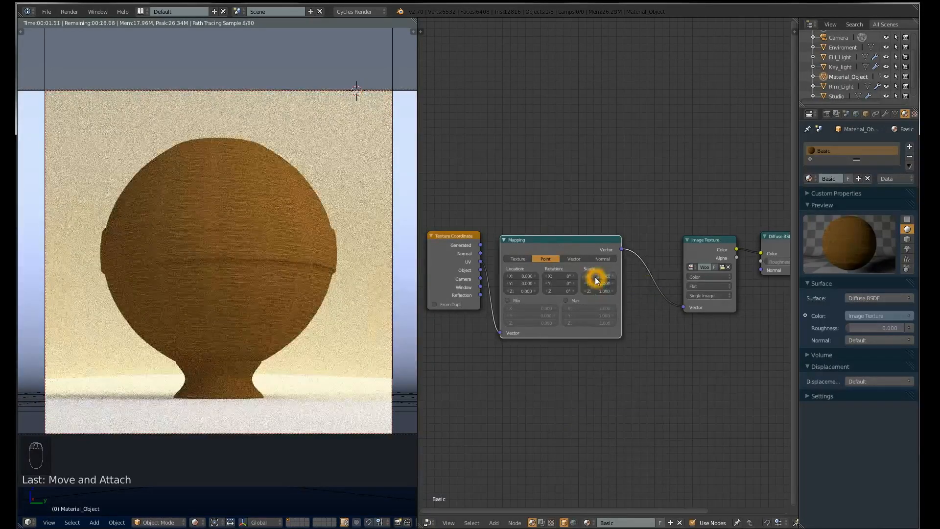
{"action": "left_click_drag", "start_coordinate": [610, 270], "coordinate": [580, 270]}
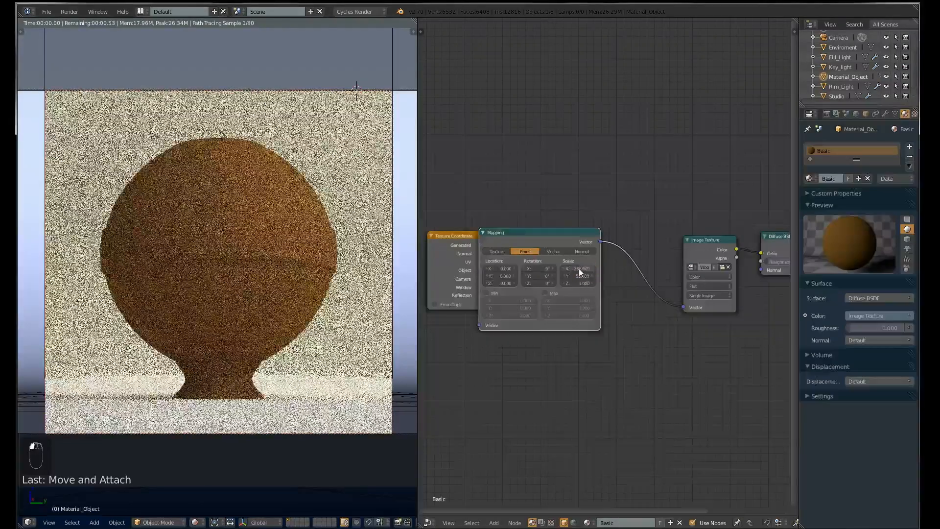
- Set the Mapping node's Scale to 3 on X and 1.5 on Y, and move the node back between its neighbours
{"action": "left_click", "coordinate": [577, 270]}
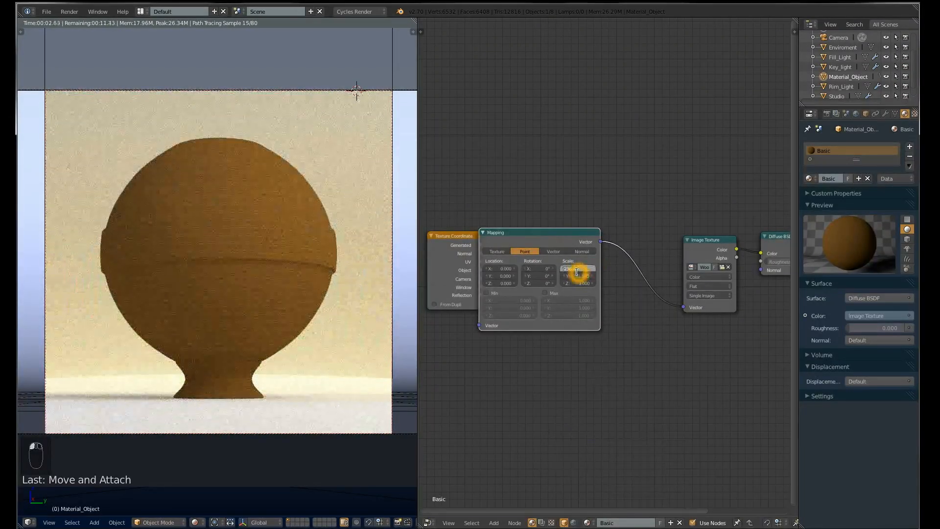
{"action": "key", "text": "Tab"}
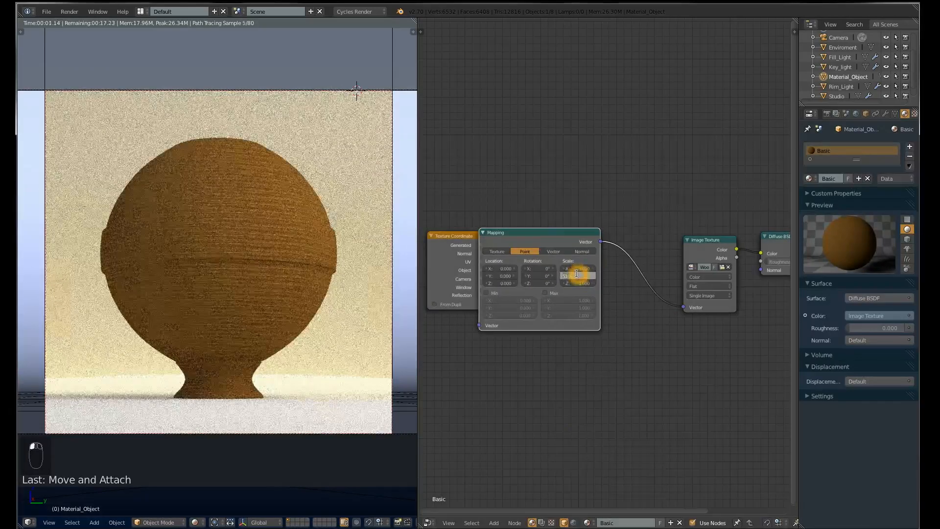
{"action": "type", "text": "1.5"}
{"action": "key", "text": "Return"}
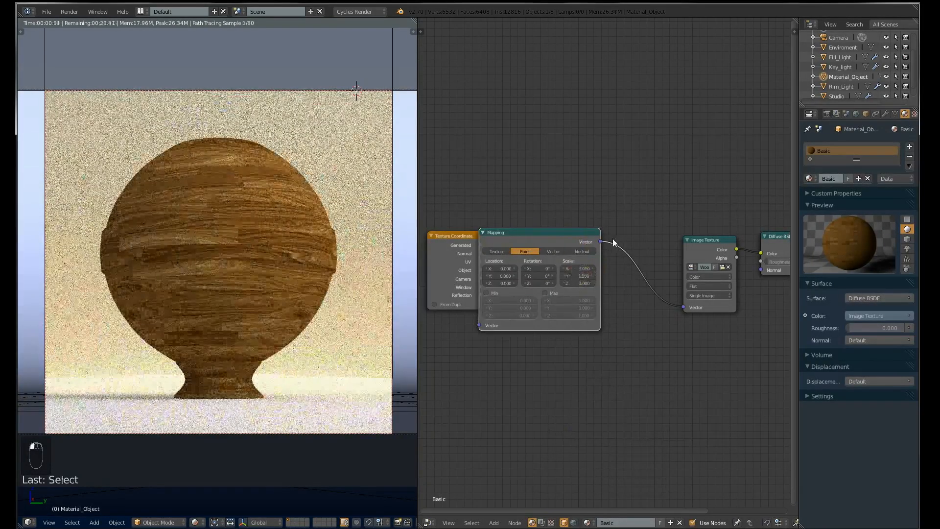
{"action": "key", "text": "g"}
{"action": "left_click", "coordinate": [657, 231]}
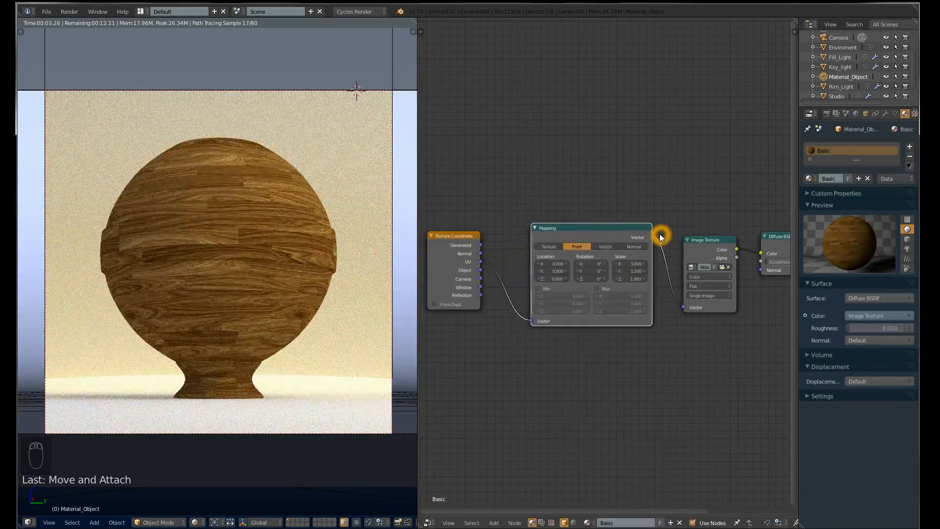
- Move the Material Output node farther from the Diffuse BSDF node to make room between them
{"action": "scroll", "coordinate": [659, 358], "scroll_direction": "down", "scroll_amount": 1}
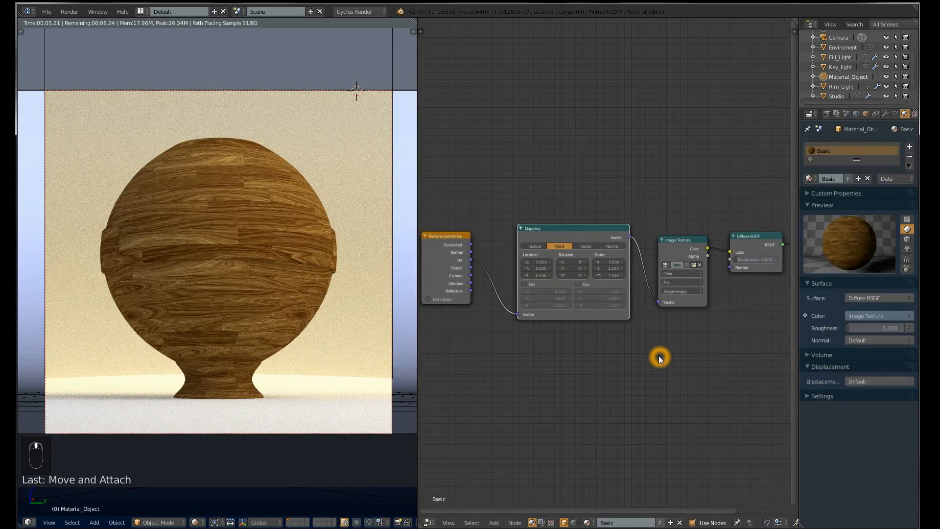
{"action": "middle_click_drag", "start_coordinate": [612, 363], "coordinate": [457, 399]}
{"action": "left_click", "coordinate": [671, 278]}
{"action": "key", "text": "g"}
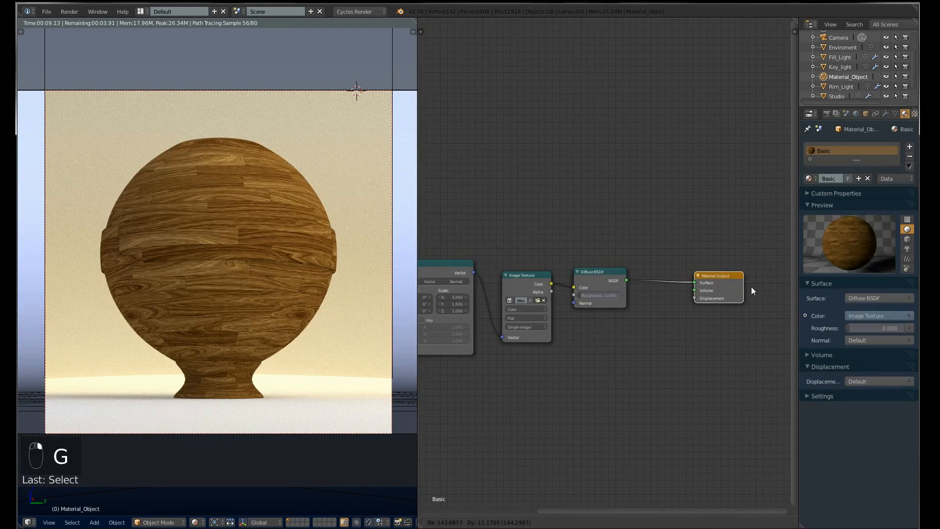
{"action": "left_click", "coordinate": [767, 289]}
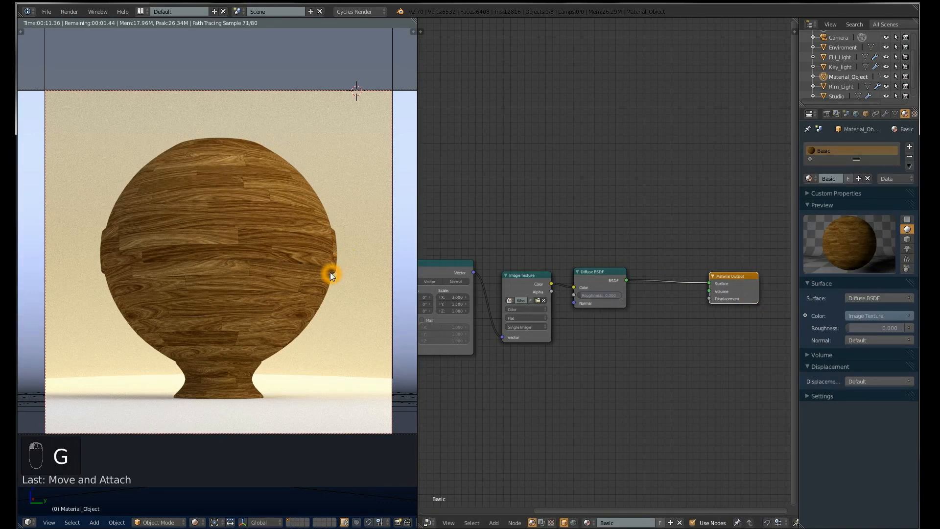
{"action": "middle_click_drag", "start_coordinate": [702, 435], "coordinate": [669, 416]}
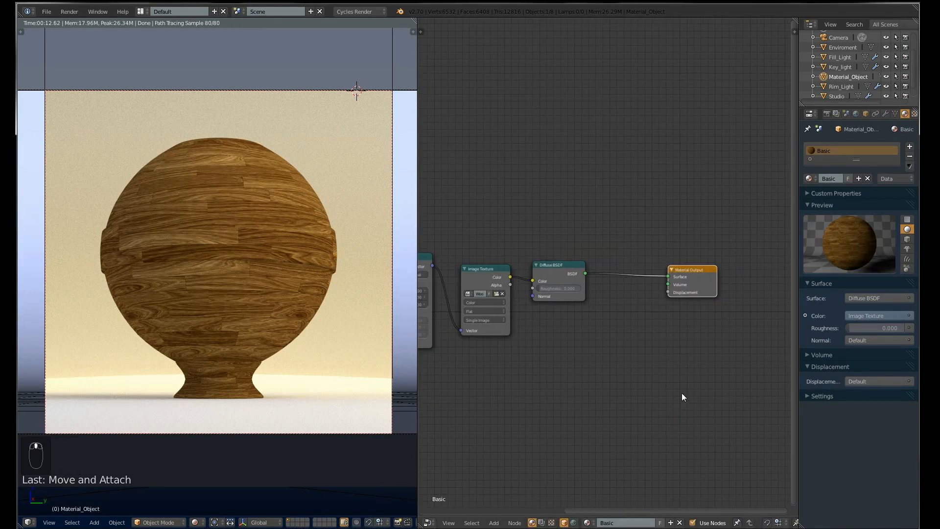
{"action": "key", "text": "g"}
{"action": "left_click", "coordinate": [719, 390]}
{"action": "scroll", "coordinate": [671, 376], "scroll_direction": "up", "scroll_amount": 1}
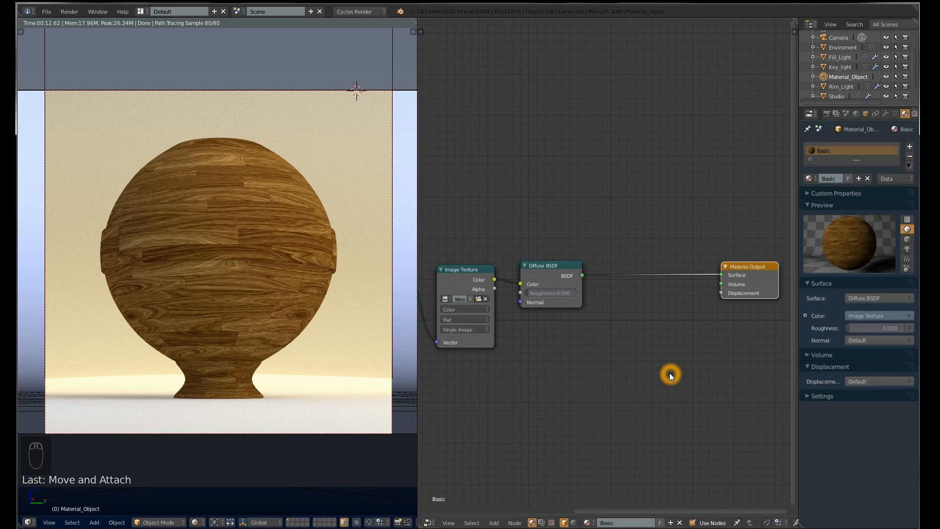
- Add a Mix Shader node on the link between the Diffuse BSDF and Material Output nodes
{"action": "key", "text": "shift+a"}
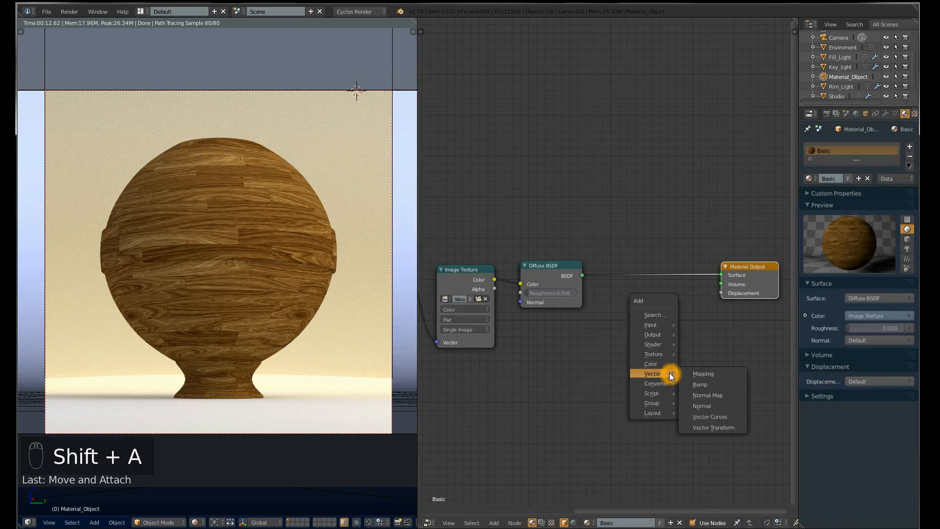
{"action": "left_click", "coordinate": [669, 374]}
{"action": "left_click", "coordinate": [616, 271]}
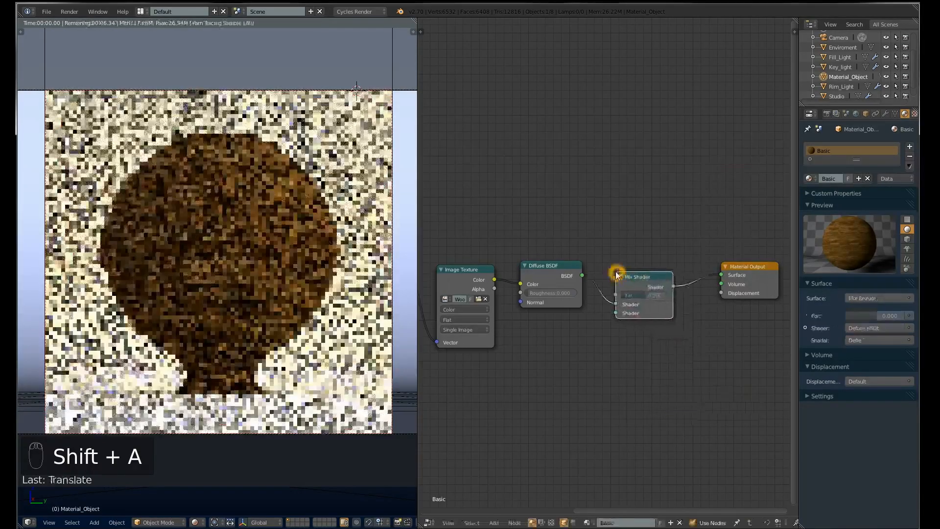
{"action": "left_click", "coordinate": [616, 371]}
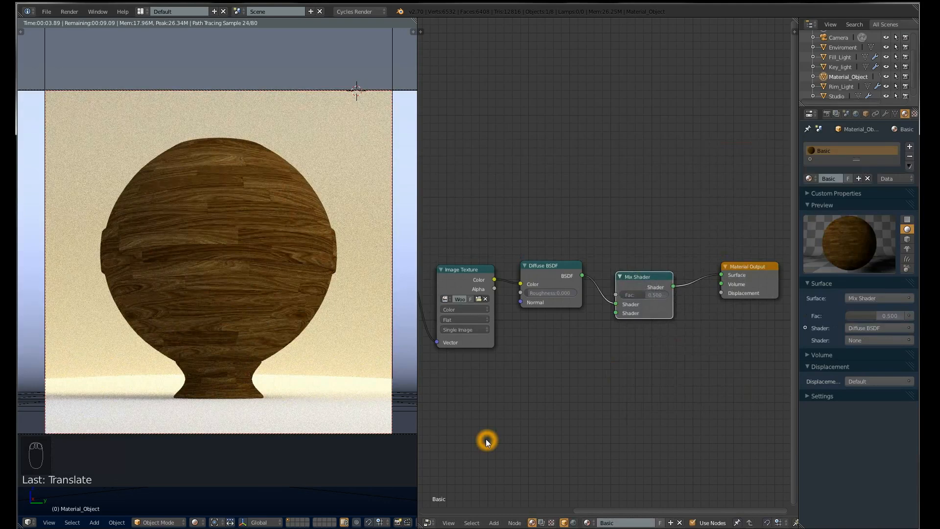
- Add a Glossy BSDF node below the Diffuse BSDF and link its BSDF output to the Mix Shader's second Shader input
{"action": "key", "text": "shift+a"}
{"action": "left_click", "coordinate": [539, 279]}
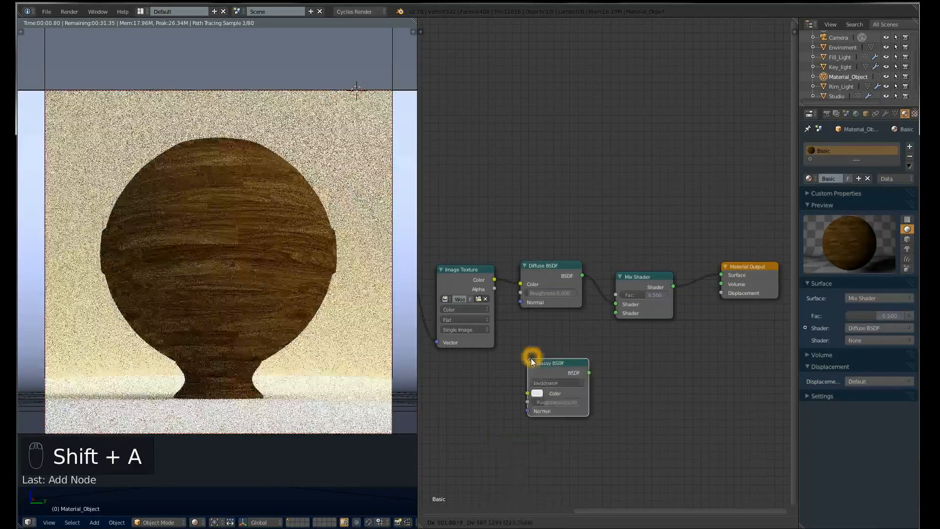
{"action": "left_click", "coordinate": [518, 370]}
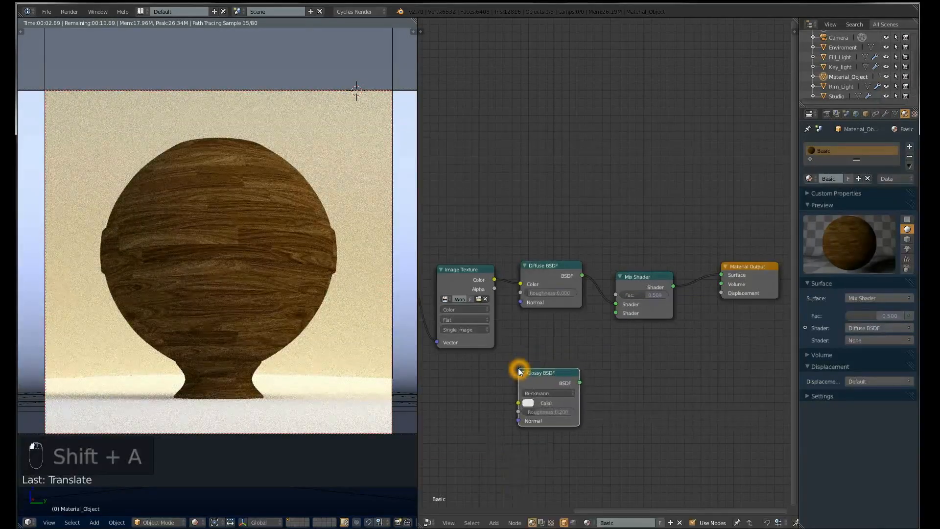
{"action": "left_click_drag", "start_coordinate": [581, 382], "coordinate": [585, 370]}
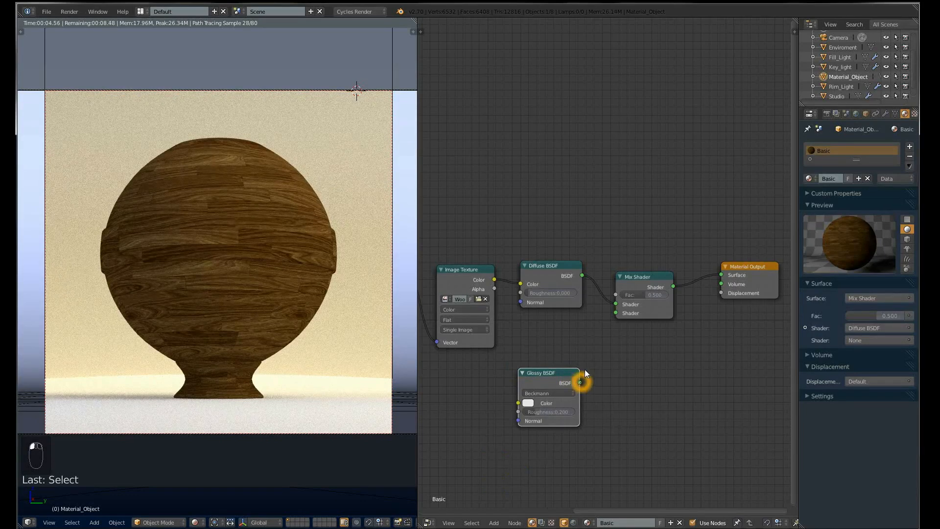
{"action": "left_click_drag", "start_coordinate": [615, 310], "coordinate": [615, 313]}
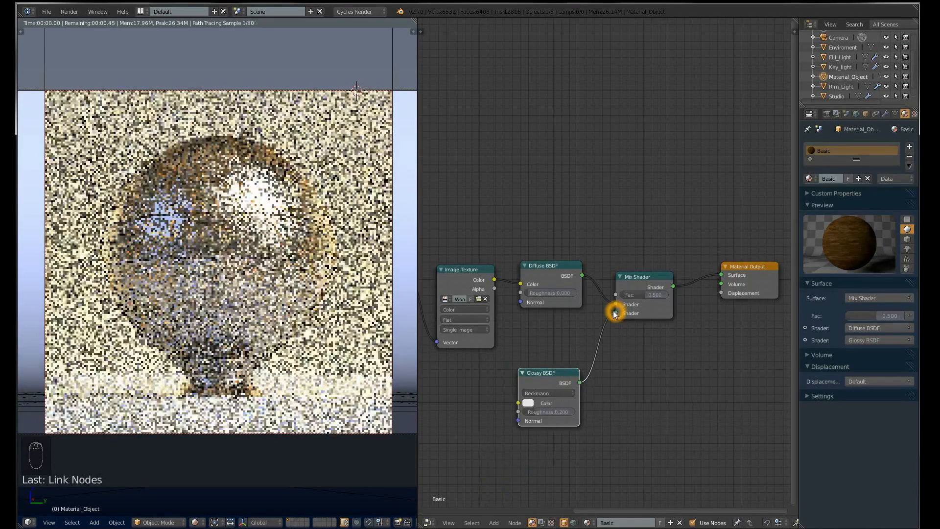
- Move the Glossy BSDF node farther down, leaving free space beneath the Diffuse BSDF node
{"action": "left_click", "coordinate": [557, 379]}
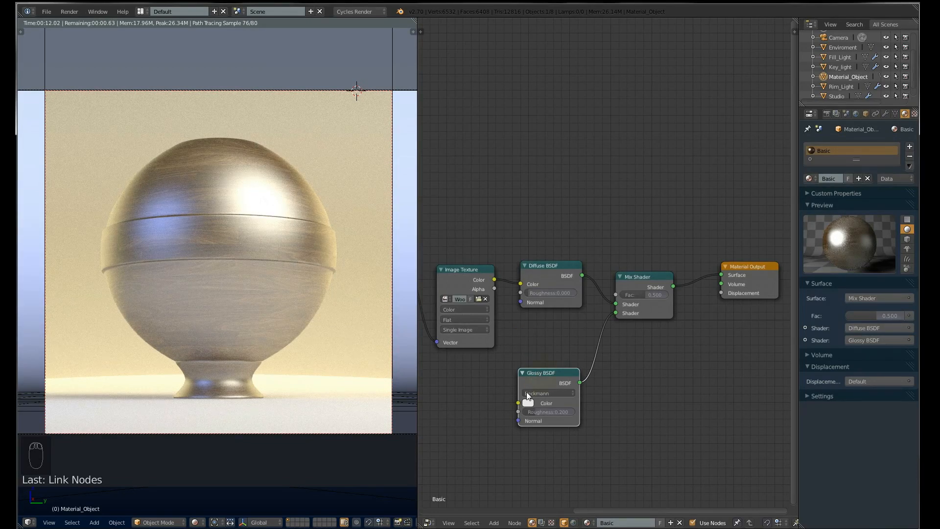
{"action": "left_click_drag", "start_coordinate": [528, 392], "coordinate": [533, 389]}
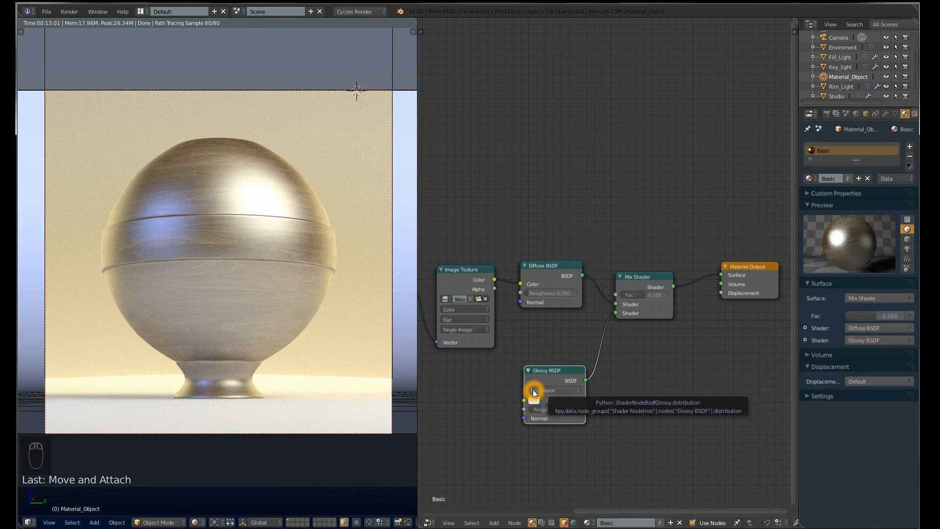
{"action": "key", "text": "g"}
{"action": "left_click", "coordinate": [562, 404]}
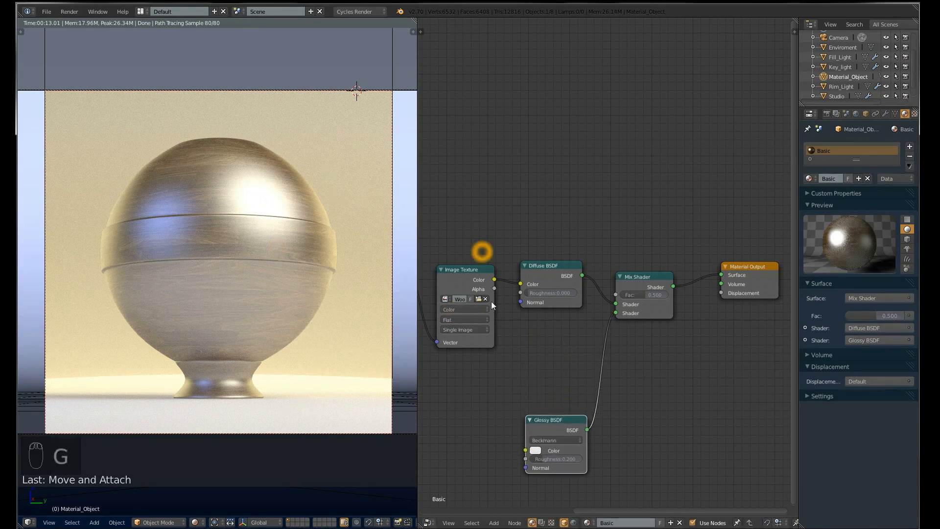
{"action": "scroll", "coordinate": [565, 341], "scroll_direction": "up", "scroll_amount": 2}
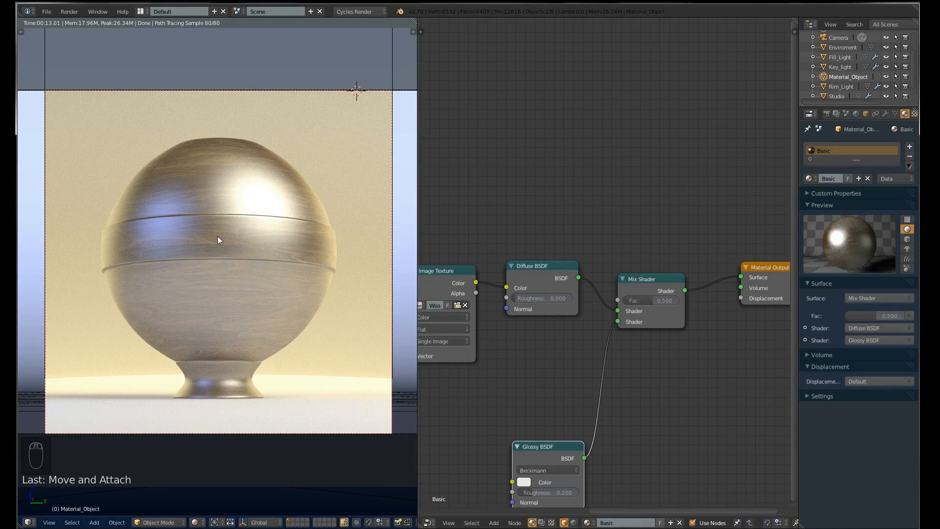
{"action": "key", "text": "g"}
{"action": "left_click", "coordinate": [554, 394]}
- Add a Bright/Contrast node below the Diffuse BSDF, fed by the Image Texture's Color and linked to the Mix Shader's Fac
{"action": "key", "text": "shift+a"}
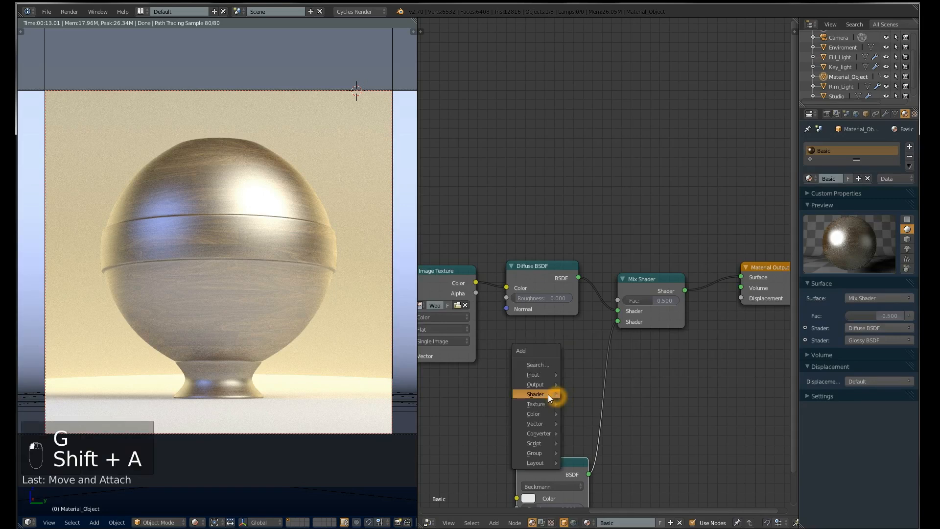
{"action": "mouse_move", "coordinate": [537, 423]}
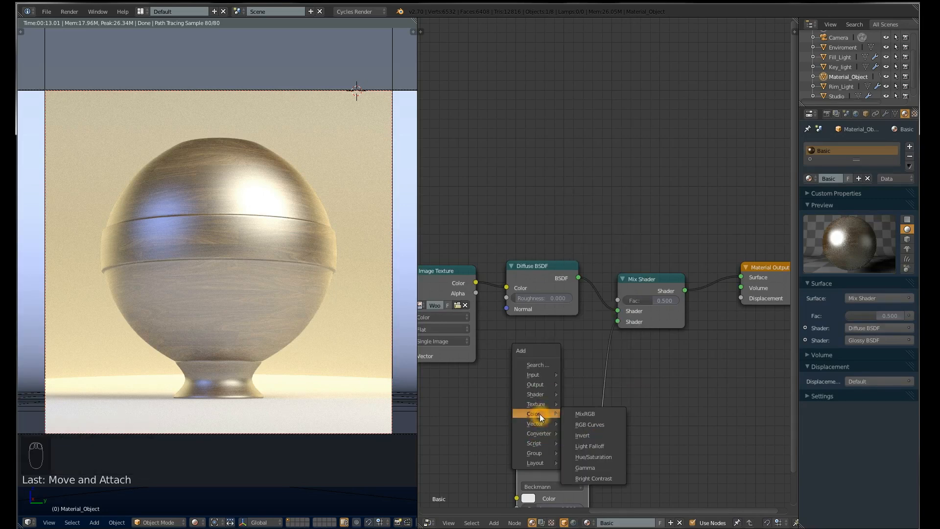
{"action": "left_click", "coordinate": [592, 478]}
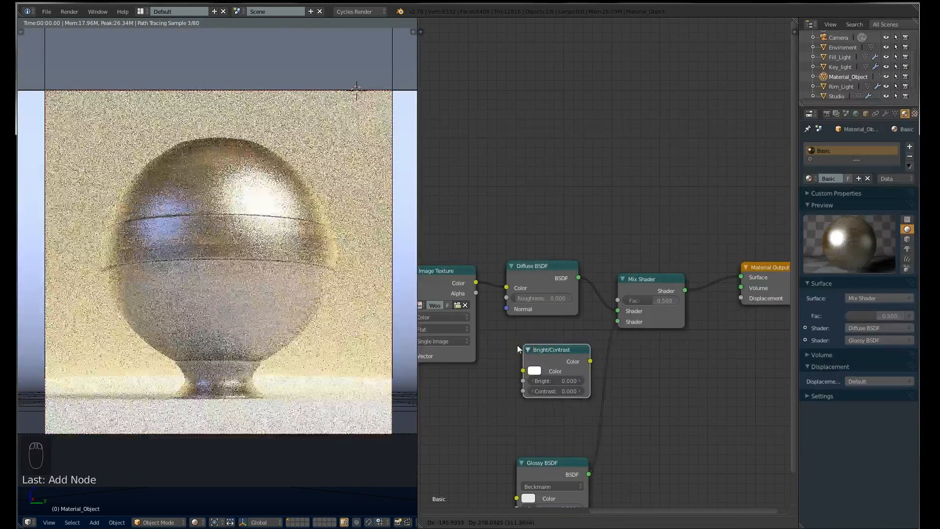
{"action": "left_click", "coordinate": [527, 350]}
{"action": "left_click_drag", "start_coordinate": [476, 283], "coordinate": [517, 373]}
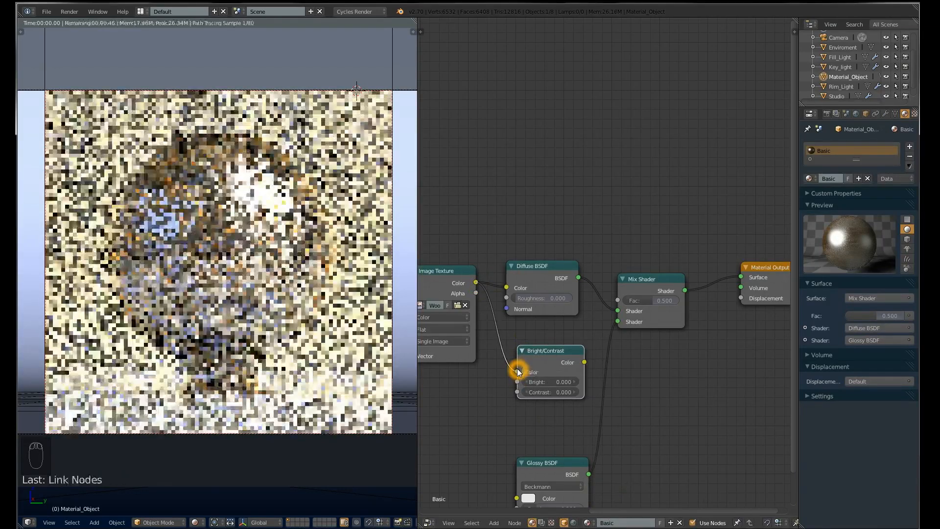
{"action": "left_click_drag", "start_coordinate": [584, 362], "coordinate": [617, 300]}
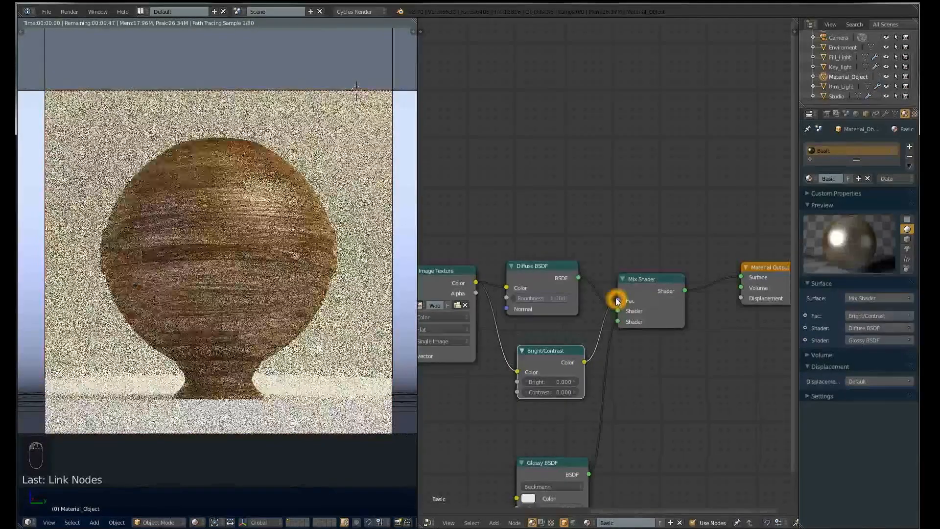
- Set the Bright/Contrast node's Bright to 1 and Contrast to 2
{"action": "left_click", "coordinate": [555, 400]}
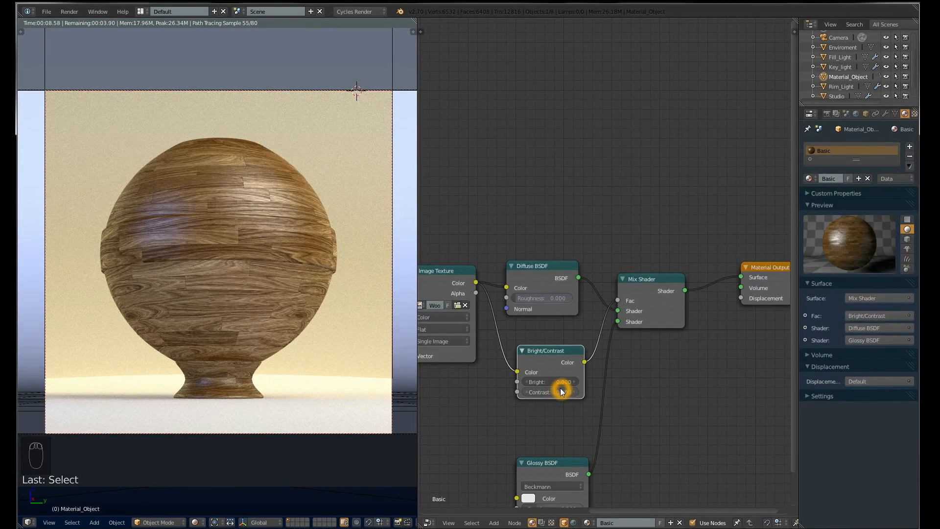
{"action": "left_click", "coordinate": [560, 390]}
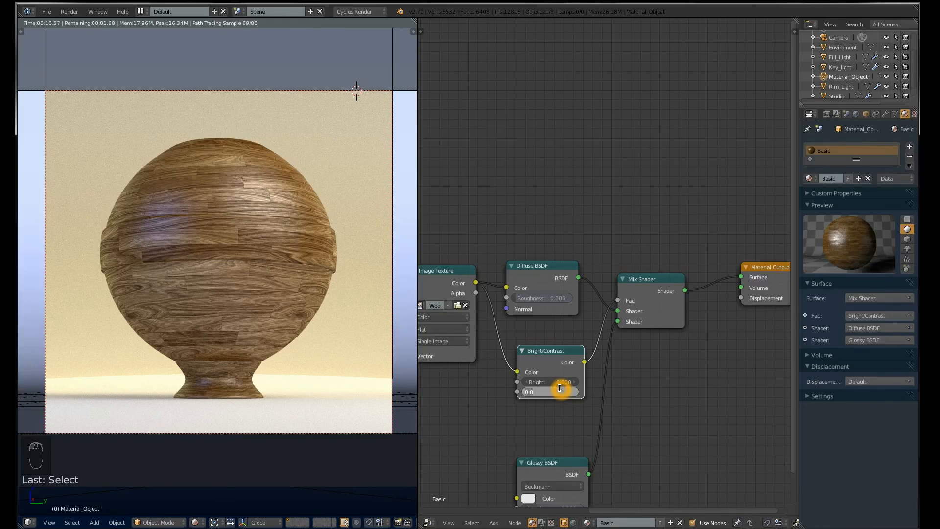
{"action": "type", "text": "2"}
{"action": "key", "text": "Return"}
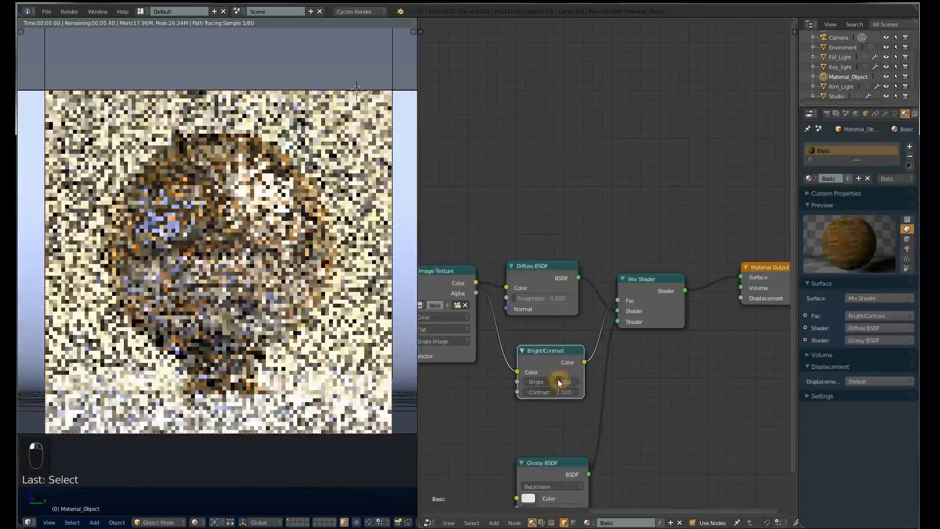
- Move the Glossy BSDF node aside, below and to the left of the Bright/Contrast node
{"action": "scroll", "coordinate": [568, 378], "scroll_direction": "down", "scroll_amount": 2}
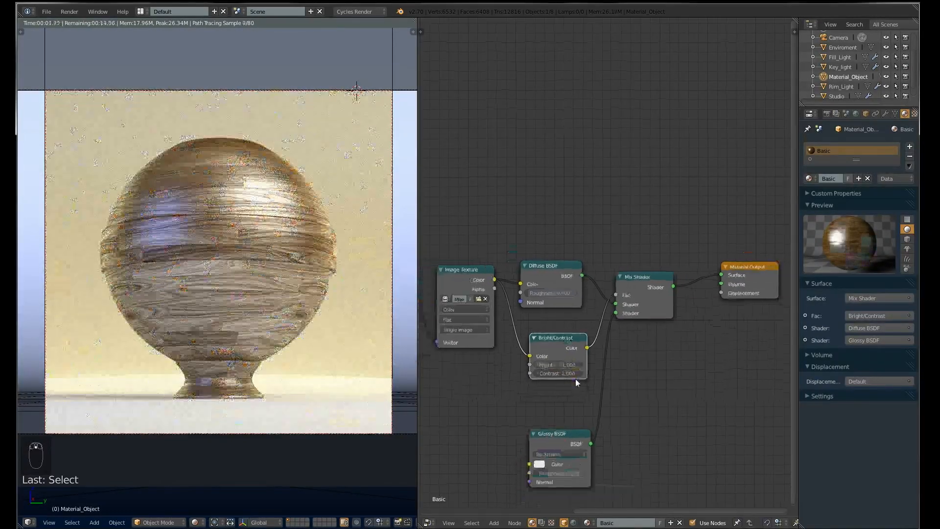
{"action": "key", "text": "g"}
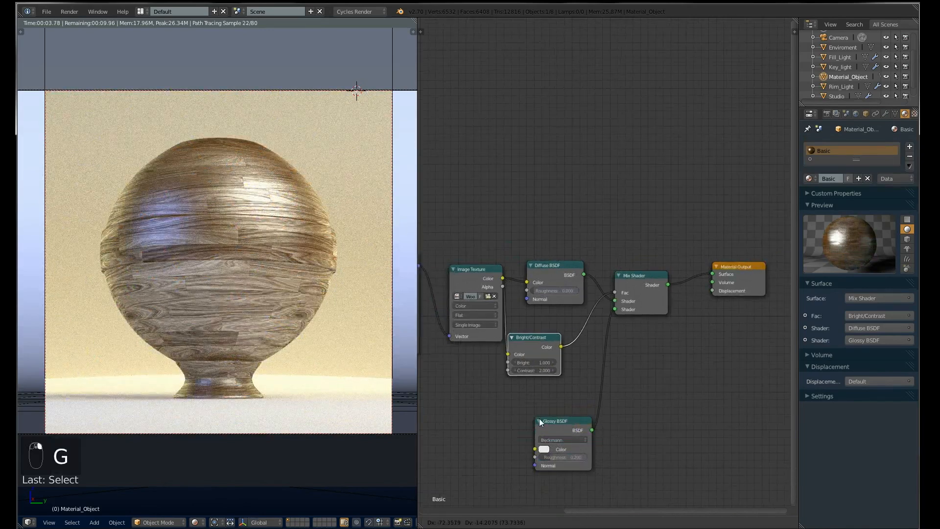
{"action": "right_click", "coordinate": [547, 423]}
{"action": "right_click", "coordinate": [560, 427]}
{"action": "key", "text": "g"}
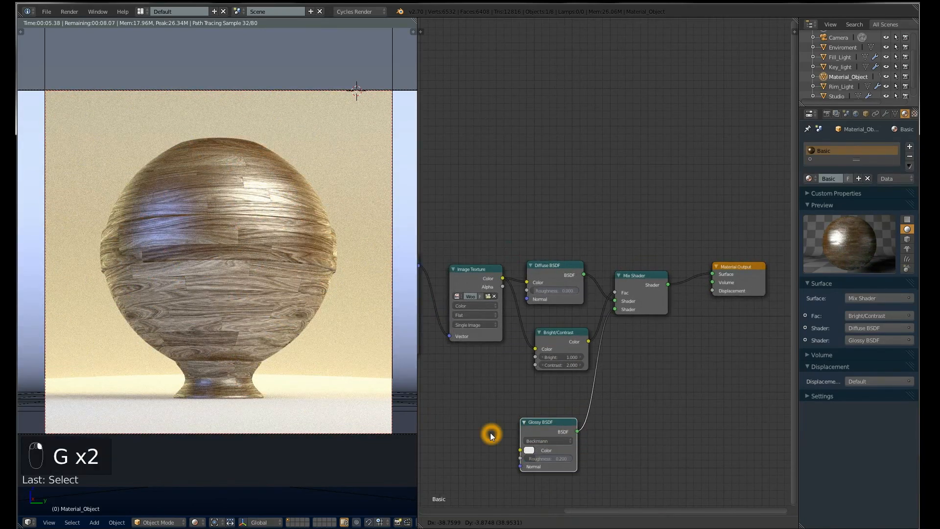
{"action": "left_click", "coordinate": [491, 436]}
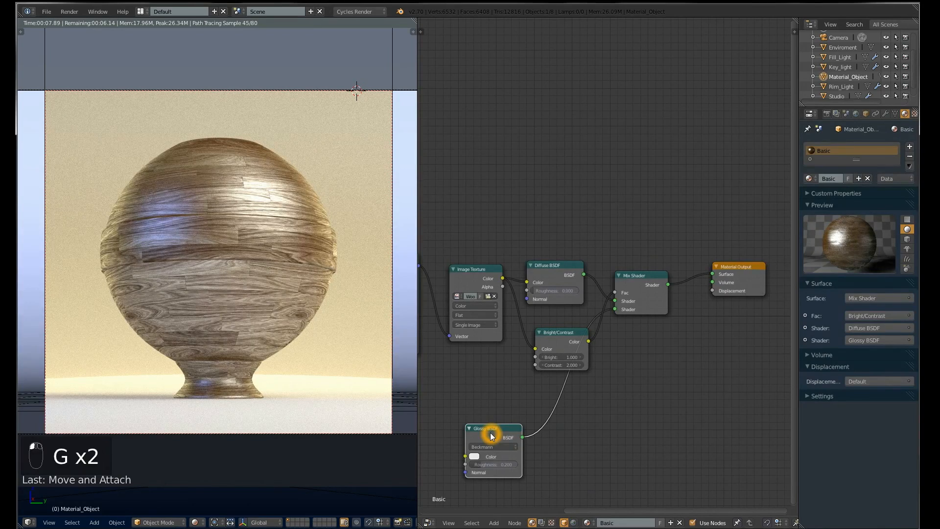
- Change the Glossy BSDF's color from white to a light warm orange
{"action": "left_click", "coordinate": [475, 457]}
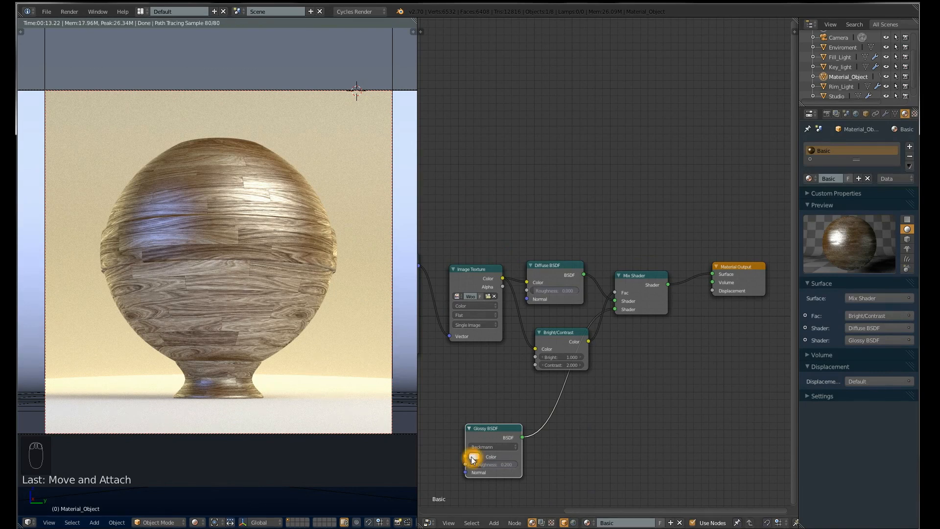
{"action": "left_click", "coordinate": [492, 399]}
{"action": "left_click_drag", "start_coordinate": [492, 396], "coordinate": [491, 397]}
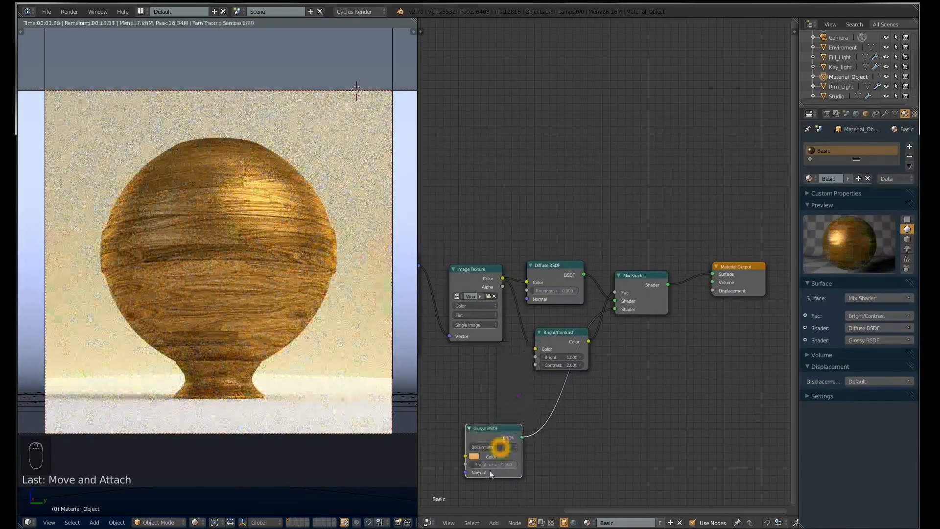
{"action": "left_click", "coordinate": [474, 457]}
{"action": "left_click_drag", "start_coordinate": [489, 396], "coordinate": [489, 392]}
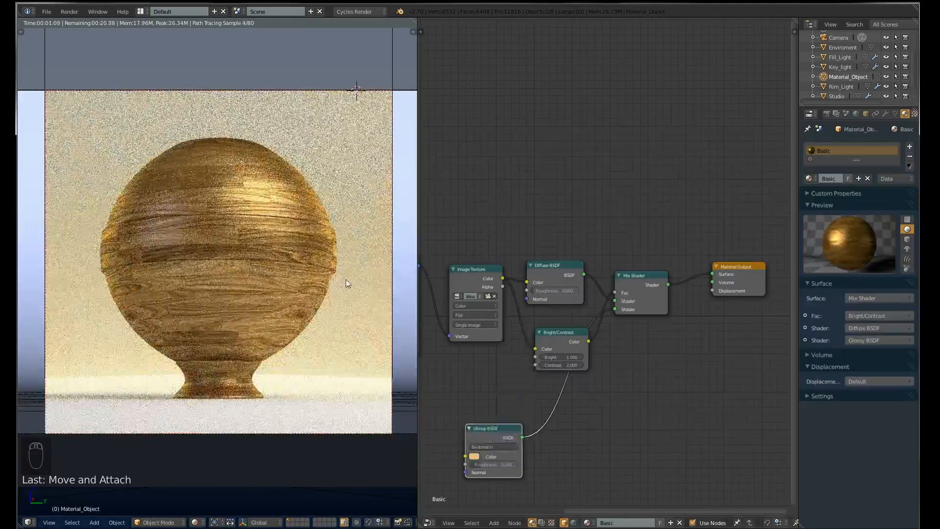
- Set the Glossy BSDF's roughness to 0.3 and move the node up closer to the Bright/Contrast node
{"action": "left_click", "coordinate": [499, 465]}
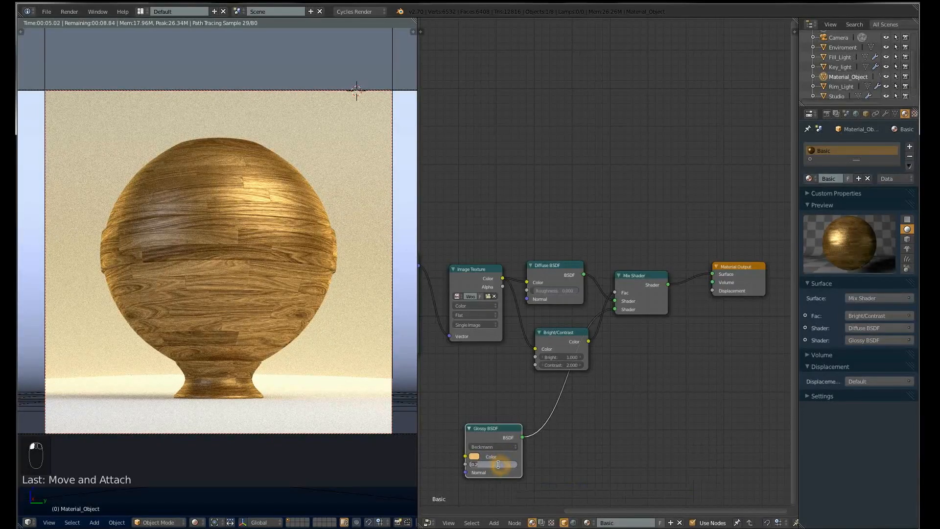
{"action": "type", "text": "0.2"}
{"action": "key", "text": "Return"}
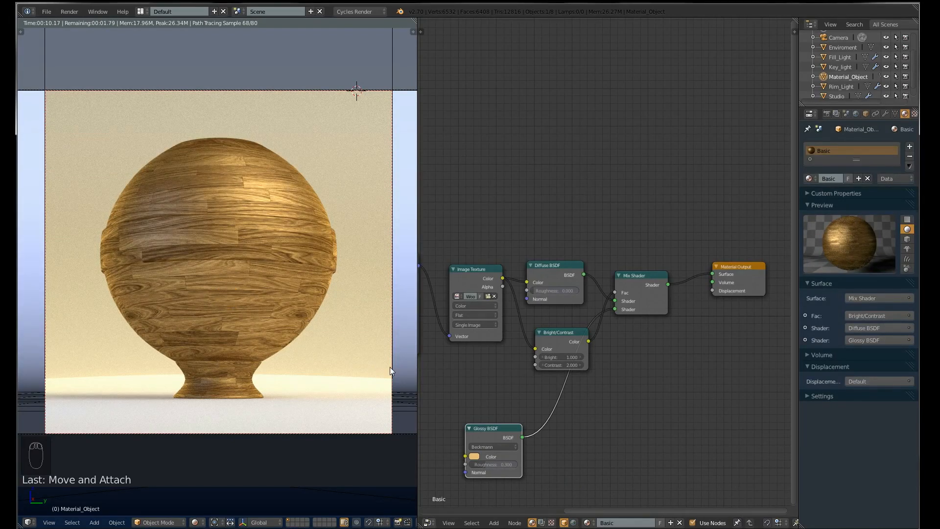
{"action": "key", "text": "g"}
{"action": "left_click", "coordinate": [462, 348]}
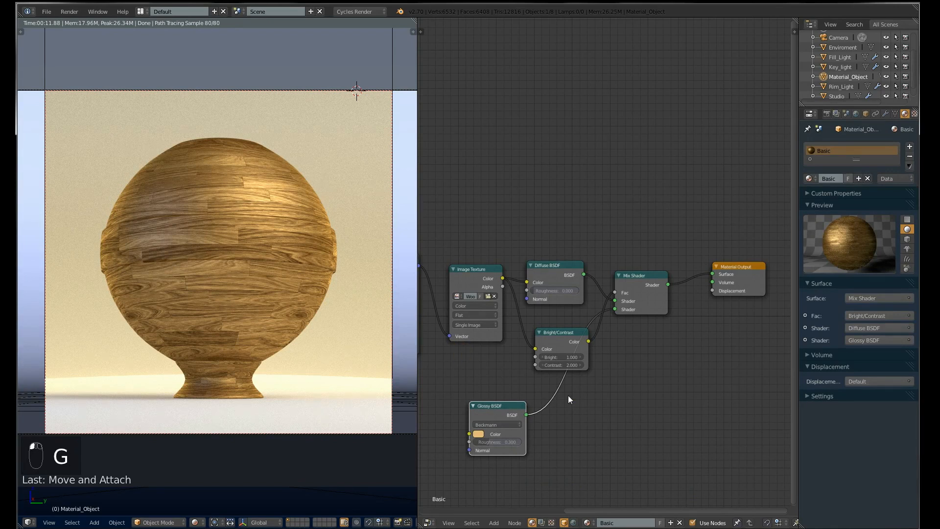
- Insert a second Mix Shader on the link between the Glossy BSDF and the first Mix Shader
{"action": "middle_click_drag", "start_coordinate": [586, 353], "coordinate": [594, 329]}
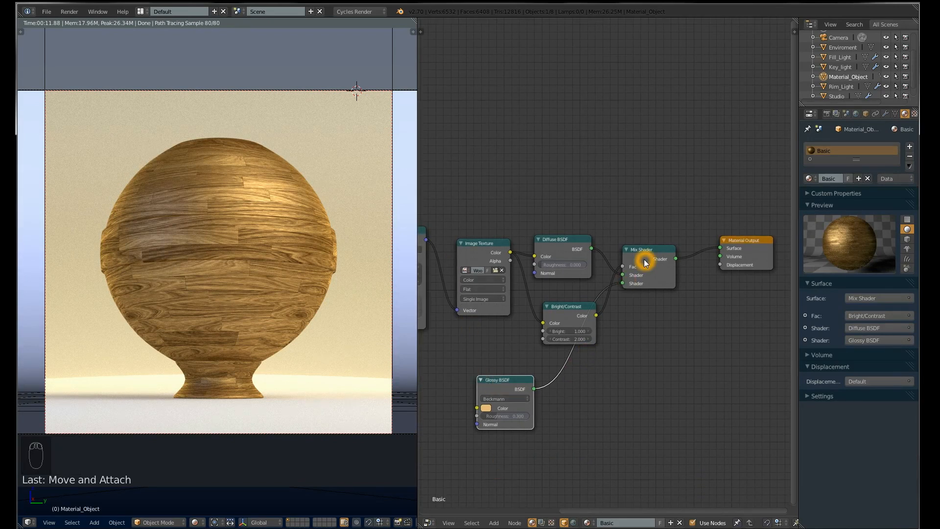
{"action": "key", "text": "shift+a"}
{"action": "key", "text": "h"}
{"action": "key", "text": "m"}
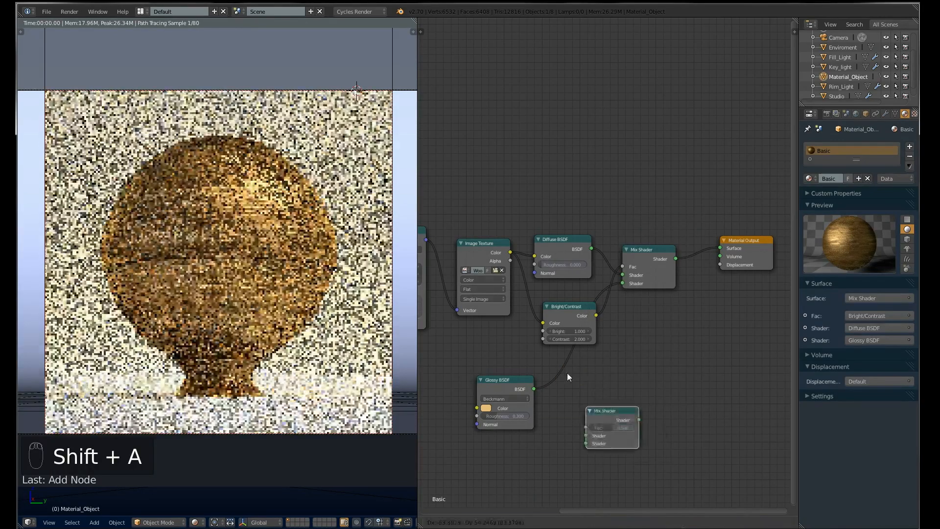
{"action": "left_click", "coordinate": [558, 364]}
{"action": "key", "text": "g"}
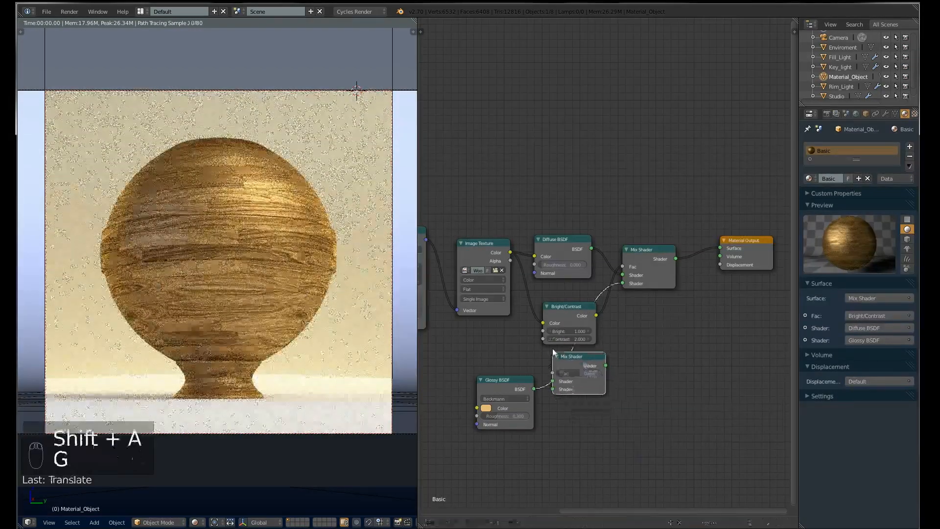
{"action": "left_click", "coordinate": [553, 350]}
- Add a second Glossy BSDF below the first and link its BSDF output to the new Mix Shader's second Shader input
{"action": "key", "text": "shift+a"}
{"action": "key", "text": "h"}
{"action": "key", "text": "g"}
{"action": "left_click", "coordinate": [467, 453]}
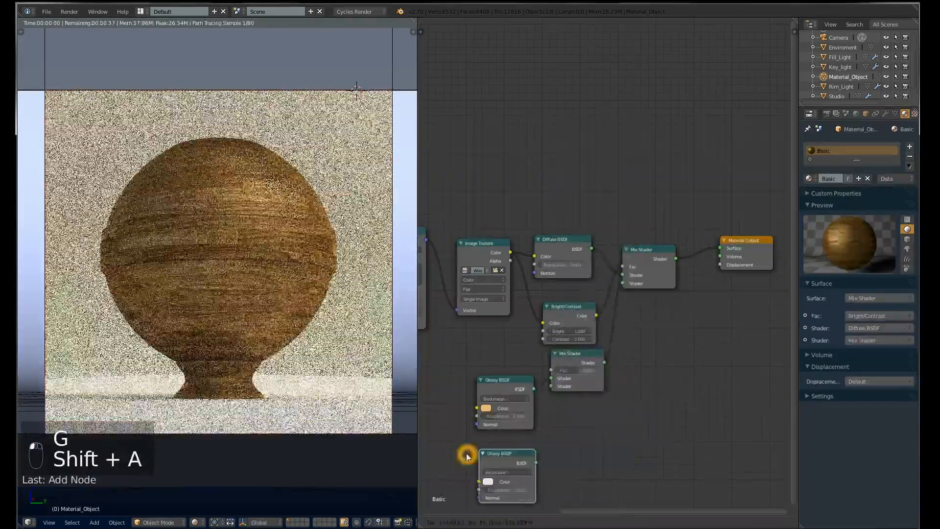
{"action": "left_click_drag", "start_coordinate": [524, 467], "coordinate": [551, 386]}
- Move the new Mix Shader down beside the lower Glossy BSDF, away from the Bright/Contrast node
{"action": "left_click", "coordinate": [583, 363]}
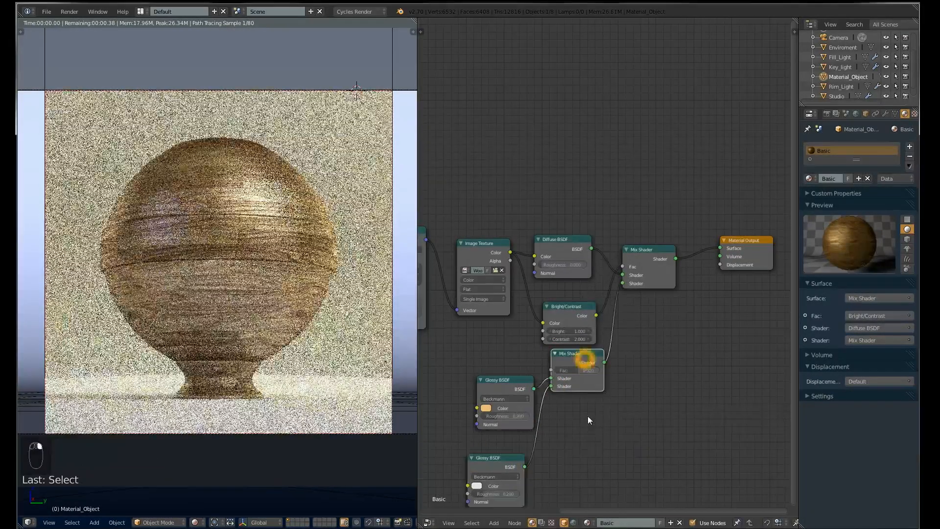
{"action": "left_click_drag", "start_coordinate": [586, 360], "coordinate": [592, 405]}
{"action": "key", "text": "Home"}
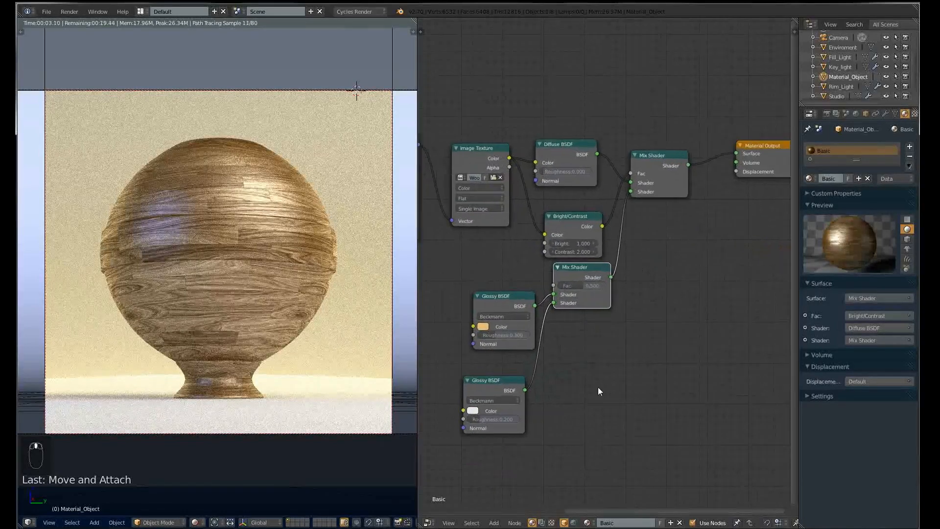
{"action": "key", "text": "g"}
{"action": "left_click", "coordinate": [591, 421]}
- Set the Fac of the Mix Shader that blends the two Glossy BSDF nodes to 0.3
{"action": "double_click", "coordinate": [585, 380]}
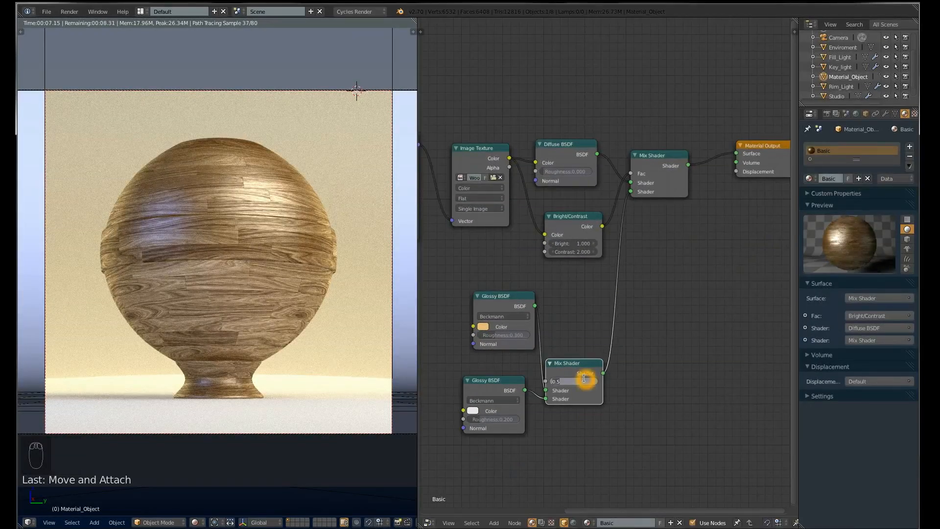
{"action": "type", "text": "0.3"}
{"action": "key", "text": "Return"}
- Shift the orange Glossy BSDF slightly left and the white one down to space them around their Mix Shader
{"action": "left_click", "coordinate": [495, 298]}
{"action": "key", "text": "g"}
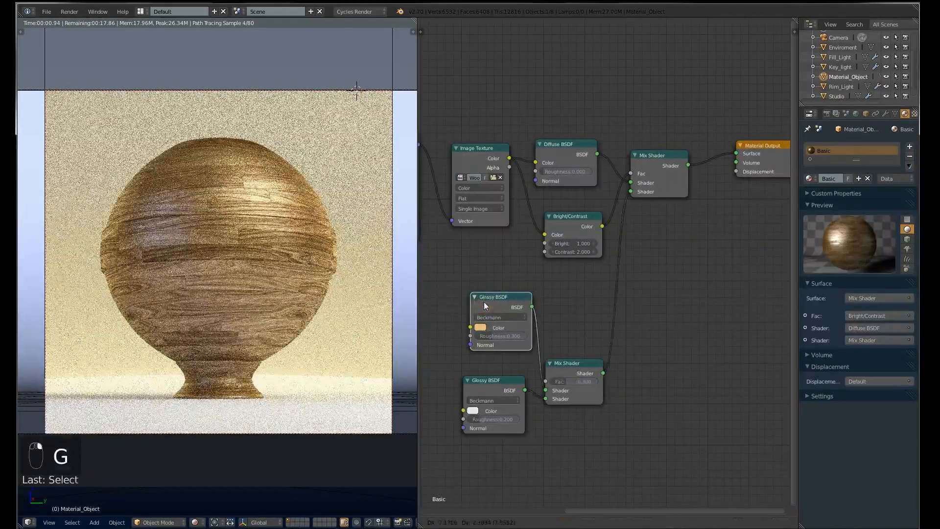
{"action": "right_click", "coordinate": [489, 373]}
{"action": "left_click", "coordinate": [487, 386]}
{"action": "key", "text": "g"}
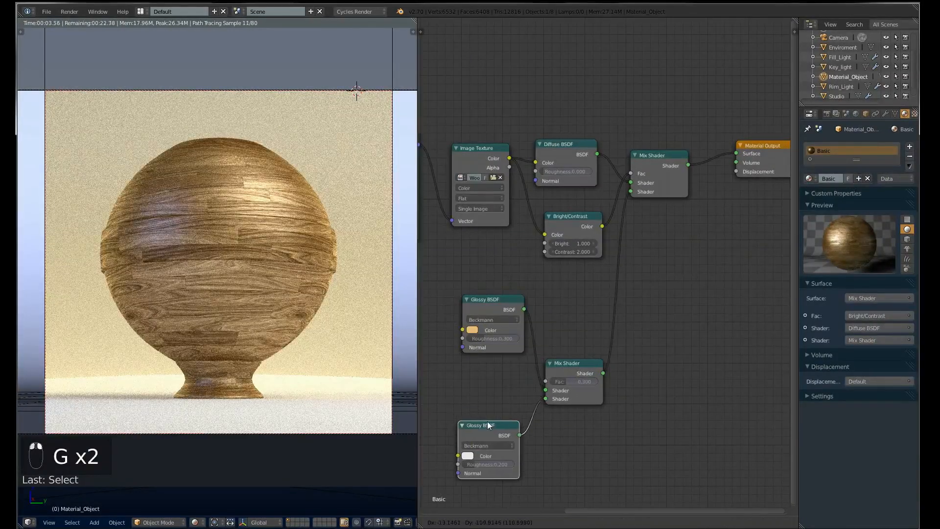
{"action": "left_click", "coordinate": [489, 468]}
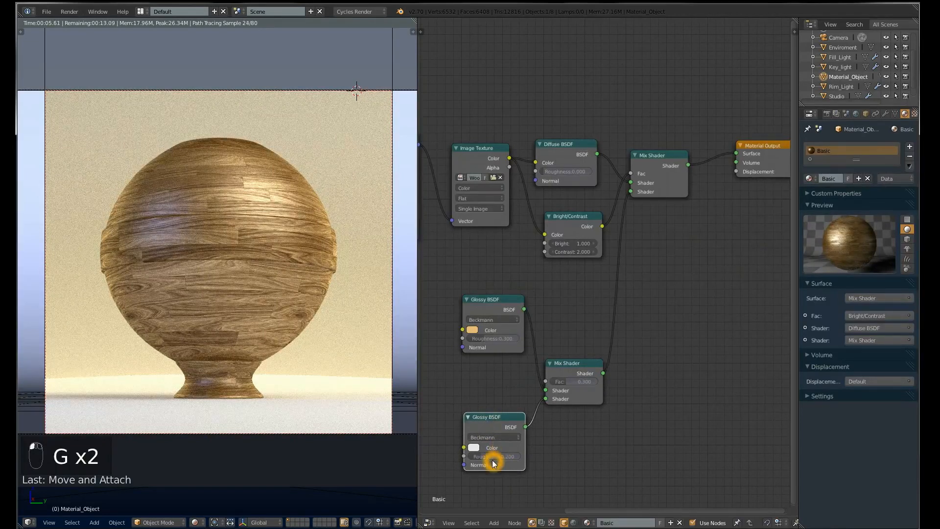
- Set the white Glossy BSDF's roughness to 0.1
{"action": "left_click", "coordinate": [494, 457]}
{"action": "type", "text": "0"}
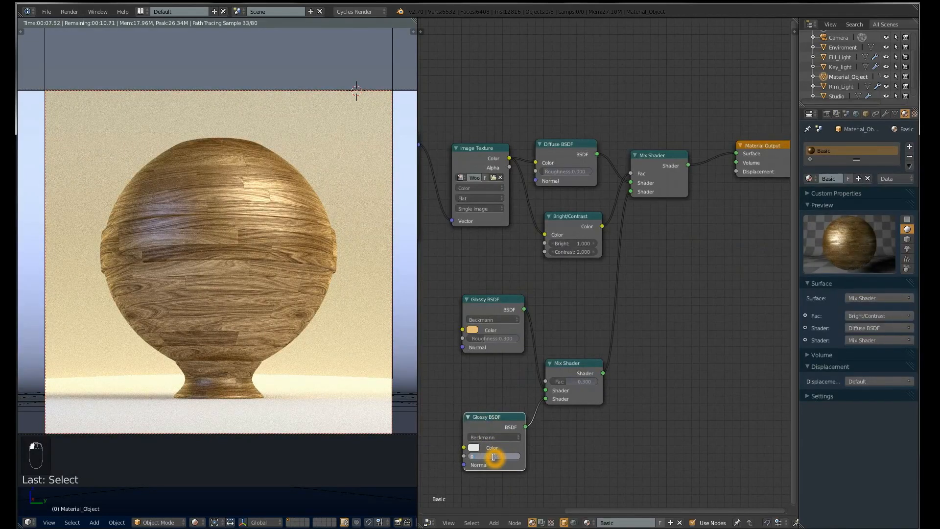
{"action": "type", "text": ".1"}
{"action": "key", "text": "Return"}
{"action": "left_click", "coordinate": [494, 457]}
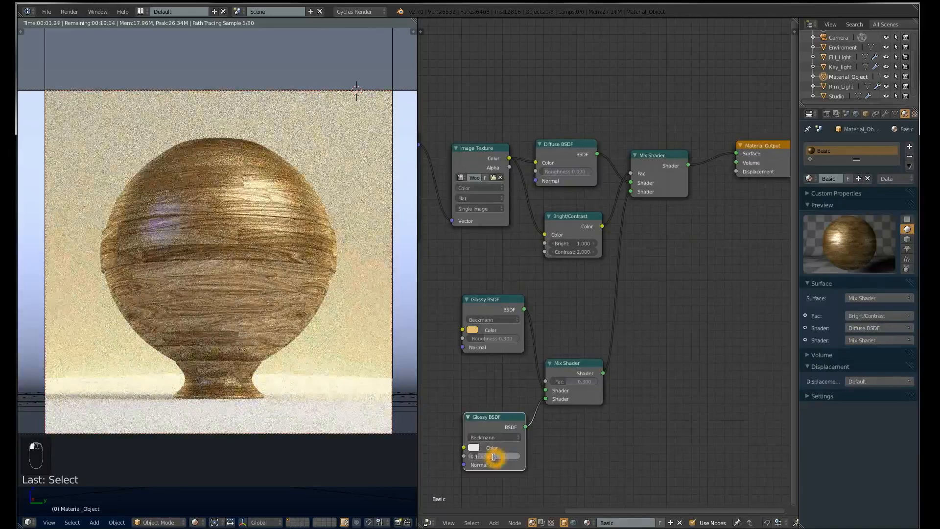
{"action": "left_click", "coordinate": [554, 431]}
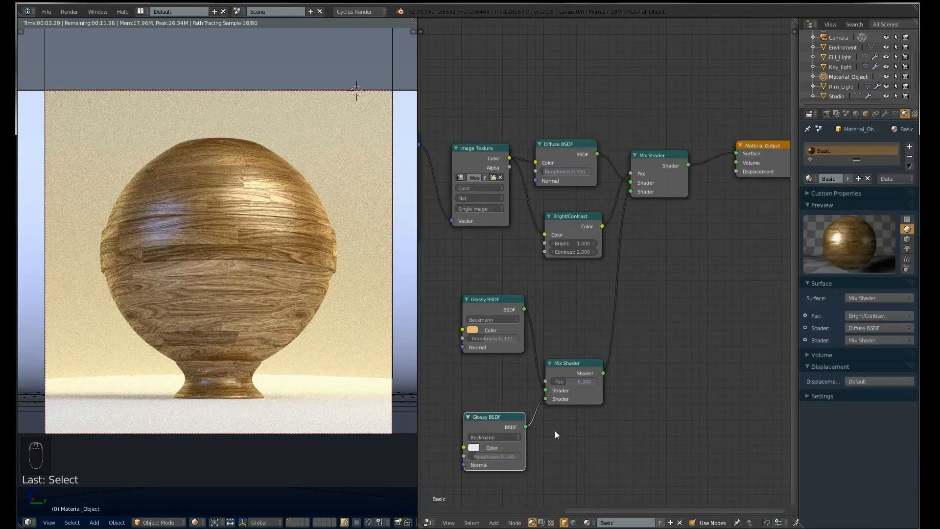
- Raise the Mix Shader that blends the two Glossy BSDF nodes and shift the orange Glossy BSDF slightly left and down
{"action": "scroll", "coordinate": [554, 431], "scroll_direction": "down", "scroll_amount": 1}
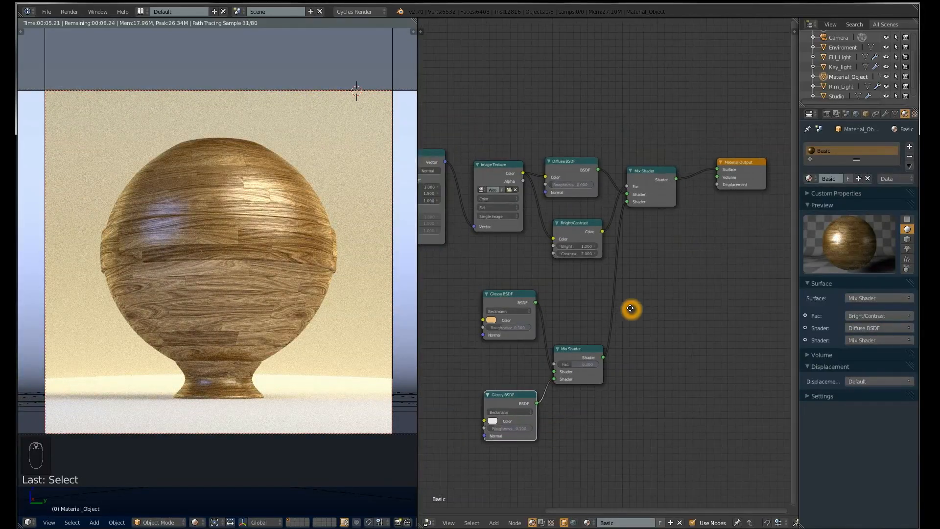
{"action": "middle_click_drag", "start_coordinate": [630, 309], "coordinate": [643, 391]}
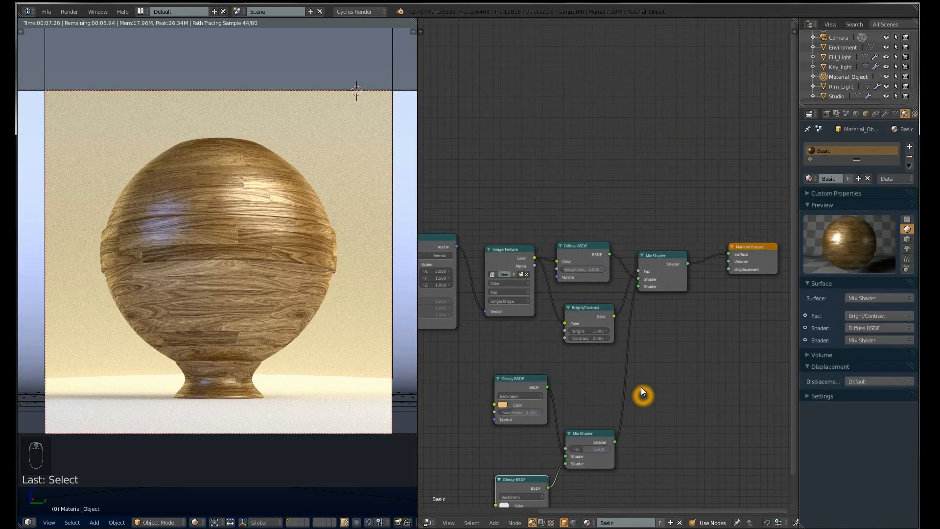
{"action": "left_click", "coordinate": [597, 442]}
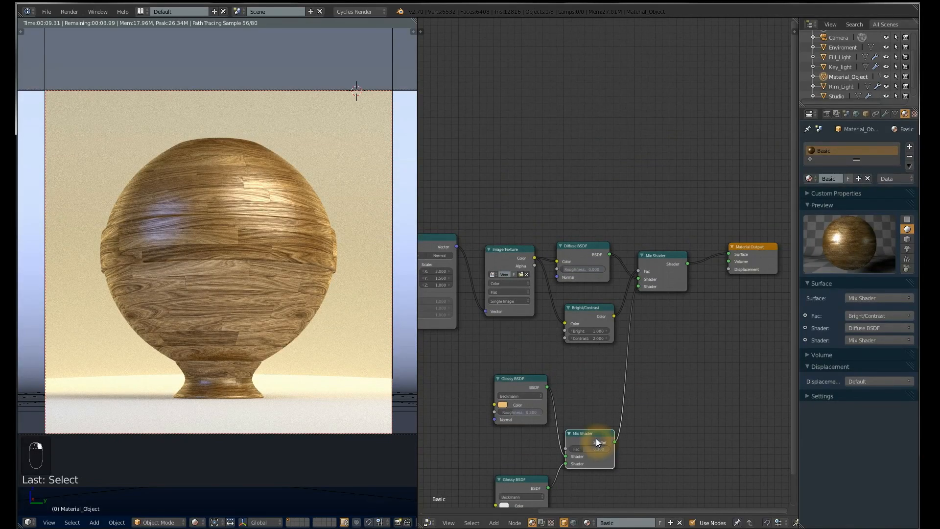
{"action": "key", "text": "g"}
{"action": "left_click", "coordinate": [592, 426]}
{"action": "right_click", "coordinate": [515, 377]}
{"action": "key", "text": "g"}
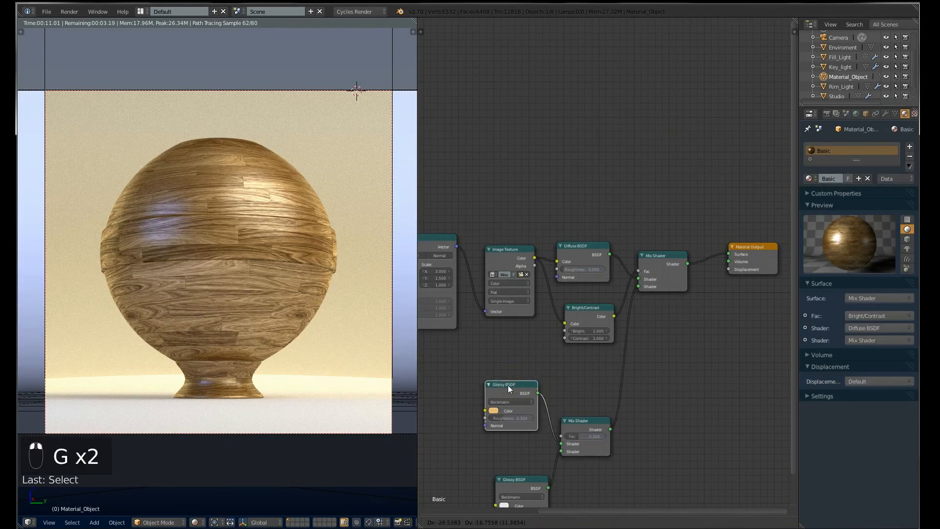
{"action": "left_click", "coordinate": [507, 385]}
- Move the white Glossy BSDF up closer to the orange one and raise their Mix Shader to sit between them
{"action": "right_click", "coordinate": [522, 476]}
{"action": "key", "text": "g"}
{"action": "left_click", "coordinate": [509, 457]}
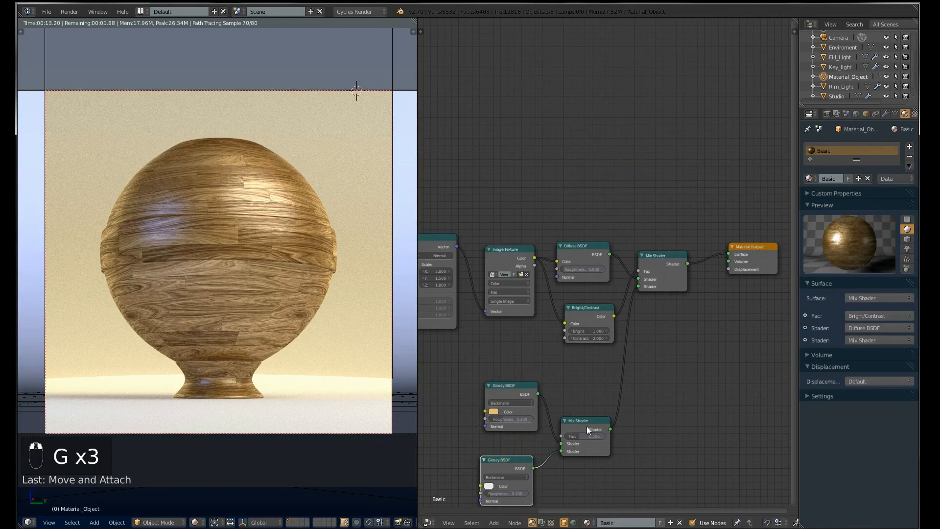
{"action": "right_click", "coordinate": [587, 420]}
{"action": "key", "text": "g"}
{"action": "left_click", "coordinate": [585, 406]}
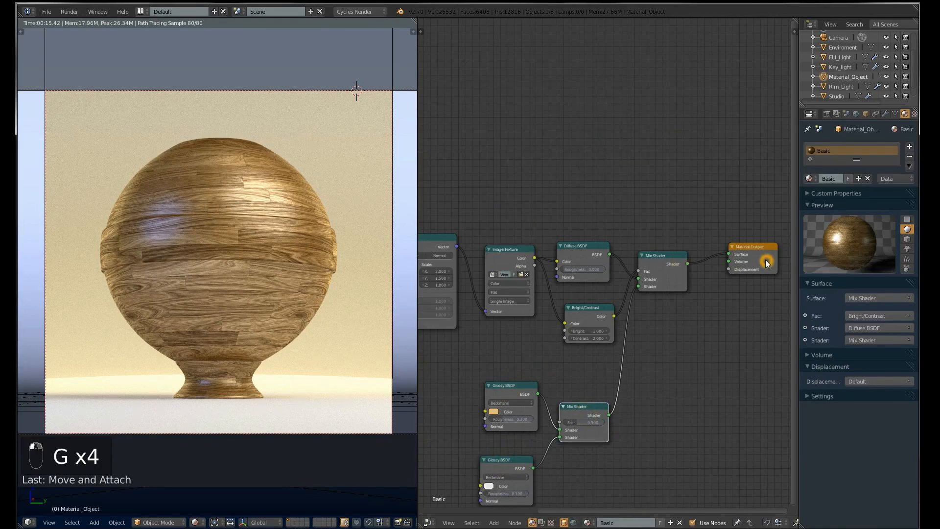
- Bring the Material Output closer to the final Mix Shader and nudge the Diffuse BSDF slightly right and down
{"action": "key", "text": "g"}
{"action": "left_click", "coordinate": [582, 251]}
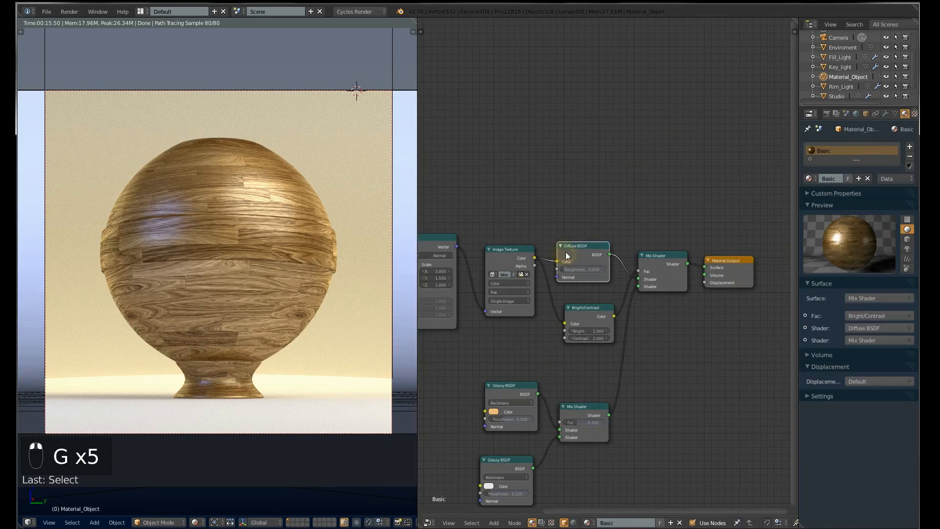
{"action": "key", "text": "g"}
{"action": "left_click", "coordinate": [586, 262]}
{"action": "middle_click_drag", "start_coordinate": [586, 262], "coordinate": [628, 254]}
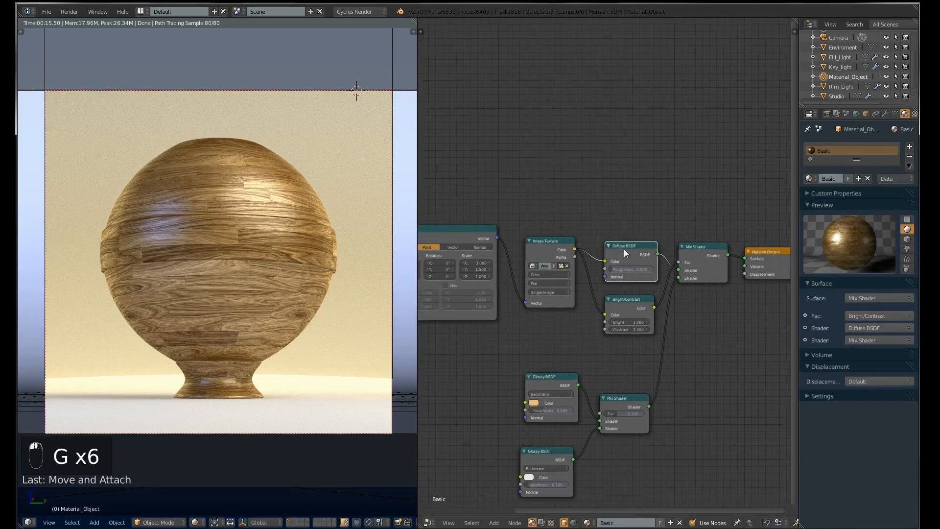
- Add a Bump node above the Image Texture node
{"action": "left_click", "coordinate": [473, 242]}
{"action": "scroll", "coordinate": [536, 219], "scroll_direction": "up", "scroll_amount": 2}
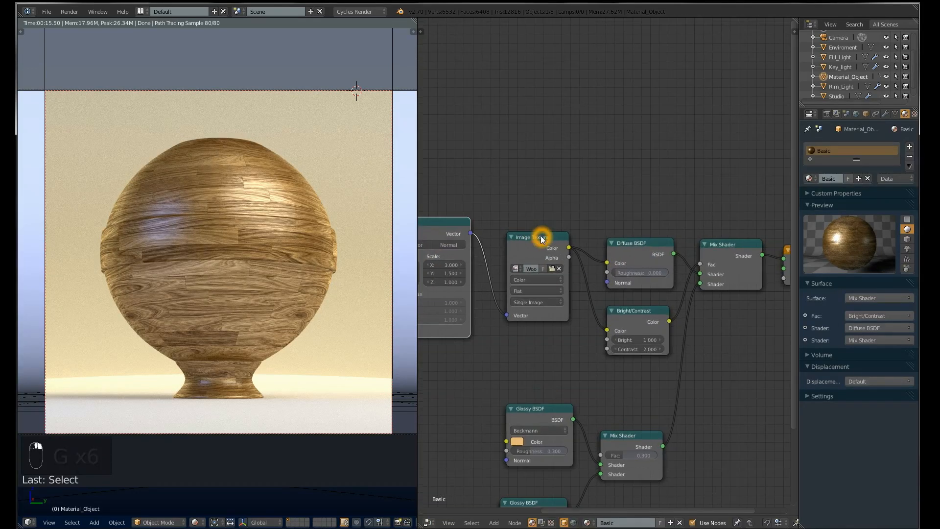
{"action": "key", "text": "shift+a"}
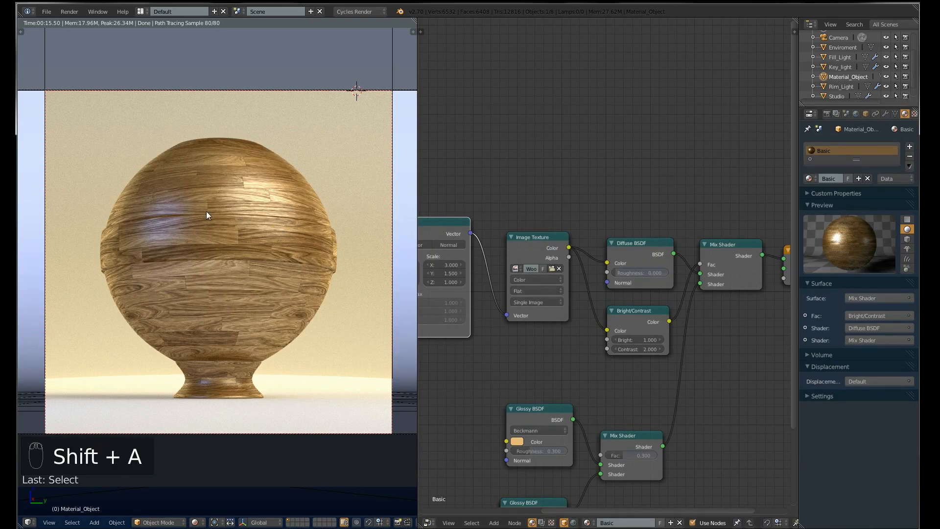
{"action": "key", "text": "shift+a"}
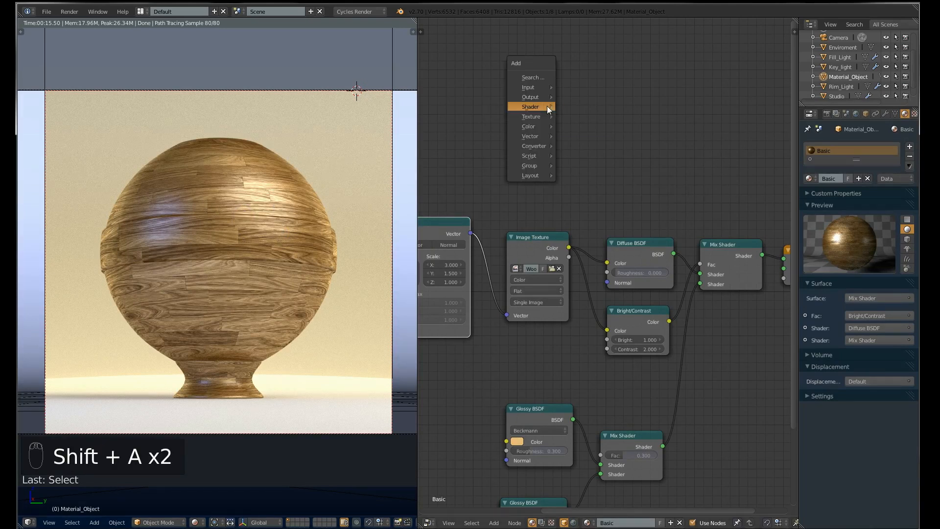
{"action": "mouse_move", "coordinate": [541, 139]}
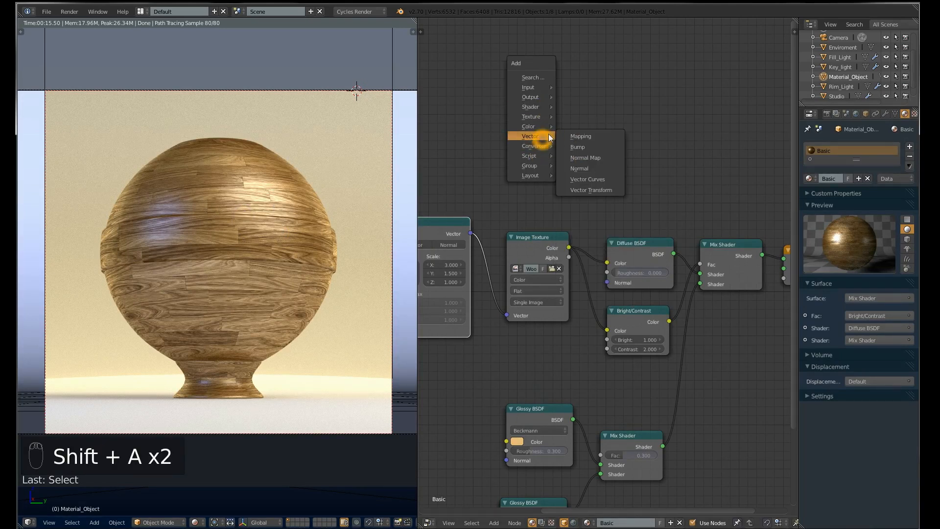
{"action": "left_click", "coordinate": [588, 155]}
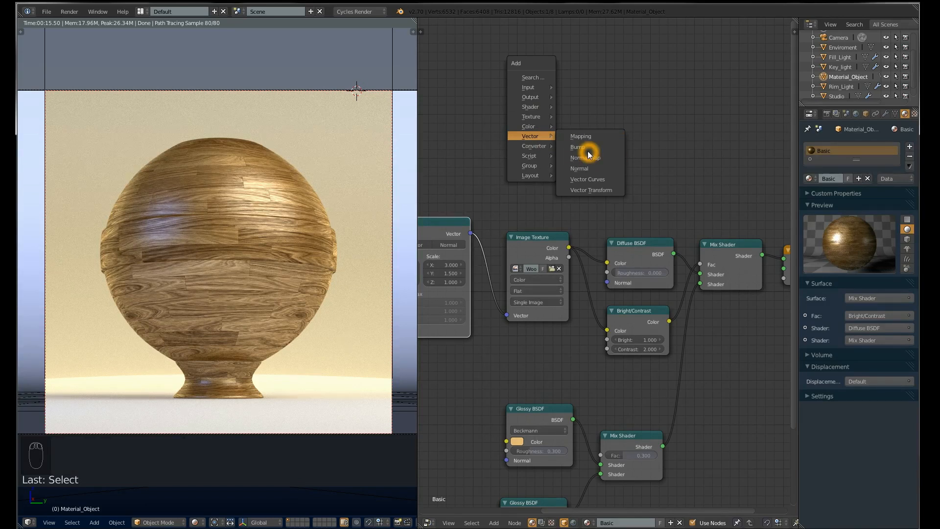
{"action": "left_click", "coordinate": [569, 136]}
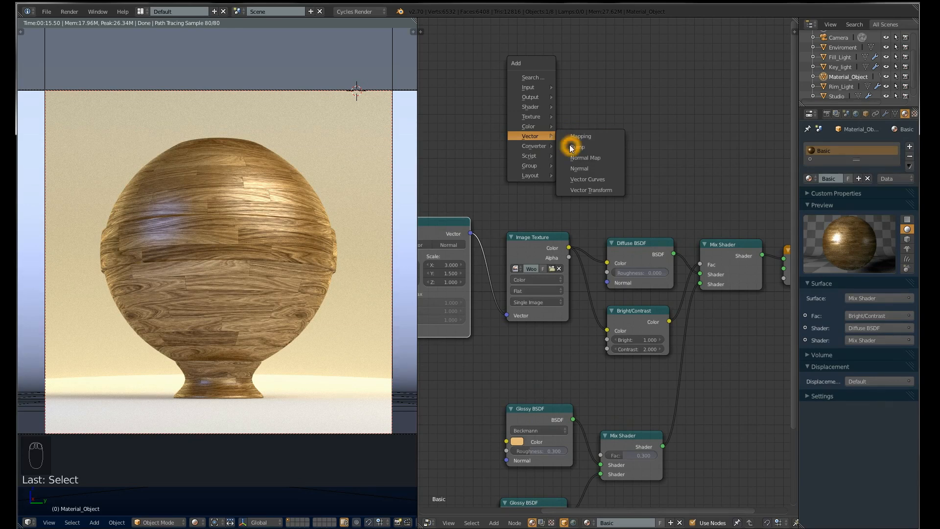
{"action": "left_click", "coordinate": [492, 133]}
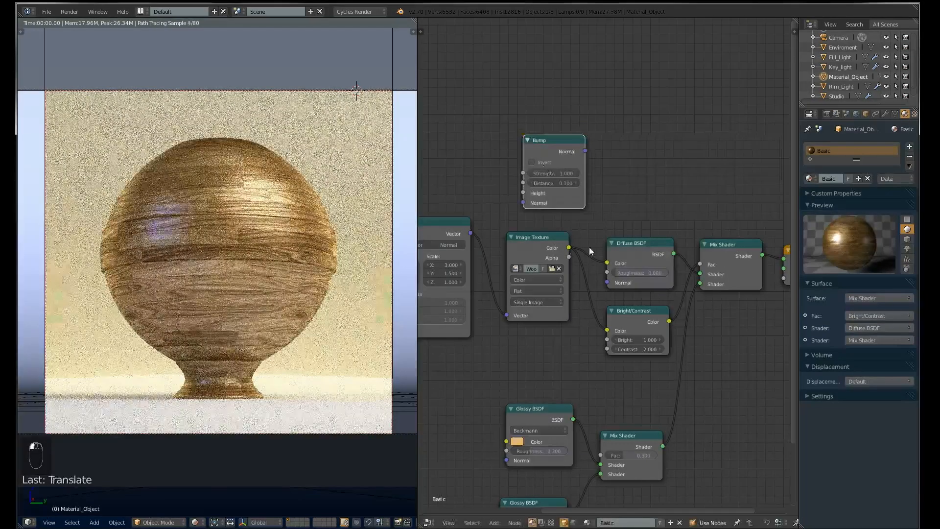
- Connect the Image Texture's Color to the Bump node's Height, then switch the Bump's Invert option on and off again
{"action": "left_click", "coordinate": [569, 249]}
{"action": "left_click_drag", "start_coordinate": [569, 248], "coordinate": [522, 194]}
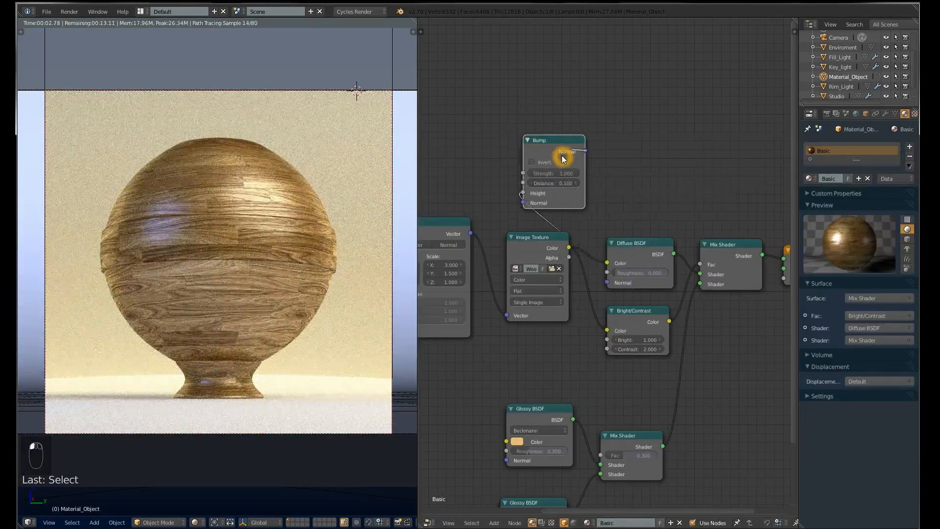
{"action": "left_click", "coordinate": [560, 161]}
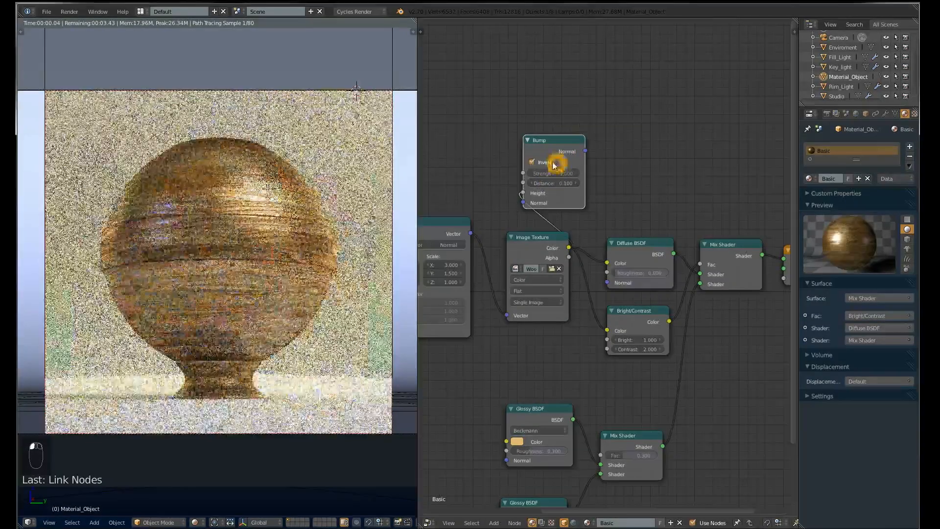
{"action": "left_click", "coordinate": [554, 163]}
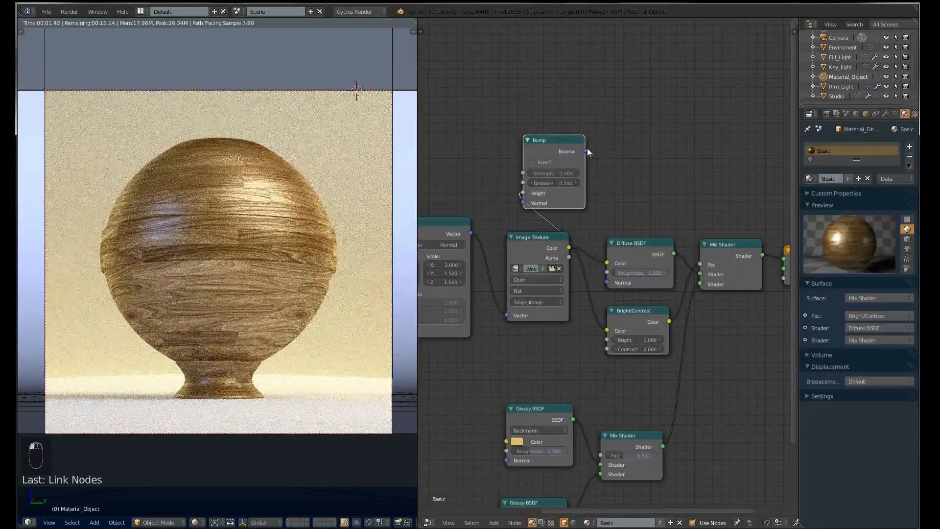
- Connect the Bump node's Normal output to the Normal inputs of the Diffuse BSDF and both Glossy BSDF nodes
{"action": "left_click_drag", "start_coordinate": [588, 150], "coordinate": [608, 283]}
{"action": "middle_click_drag", "start_coordinate": [627, 193], "coordinate": [644, 98]}
{"action": "scroll", "coordinate": [600, 98], "scroll_direction": "down", "scroll_amount": 1}
{"action": "left_click_drag", "start_coordinate": [609, 55], "coordinate": [532, 337]}
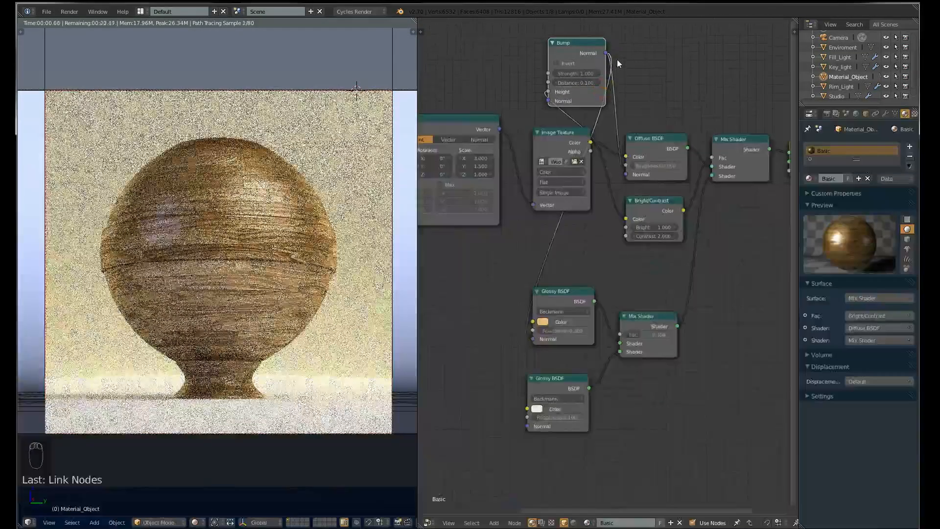
{"action": "left_click_drag", "start_coordinate": [607, 53], "coordinate": [528, 425]}
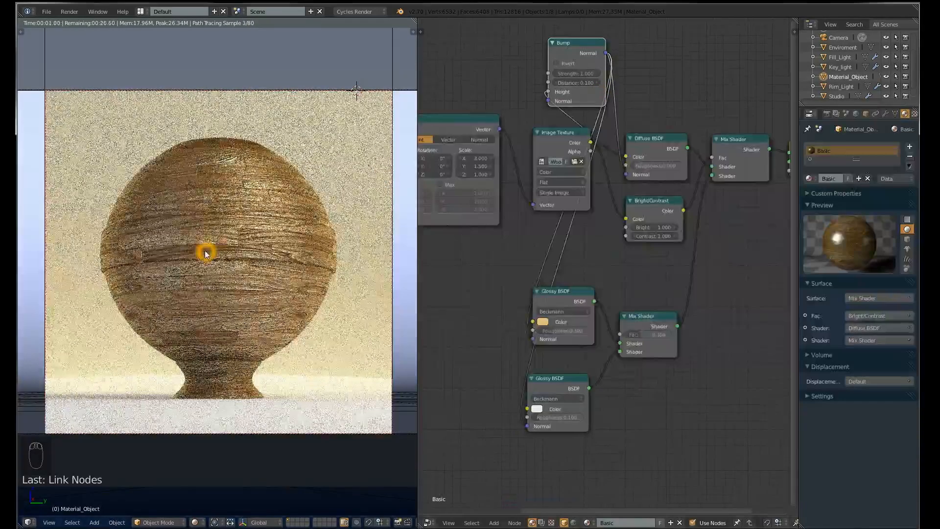
- Set the Bump node's strength to 0.4 and inspect the rendered wood surface in a maximized viewport
{"action": "middle_click_drag", "start_coordinate": [563, 145], "coordinate": [541, 209]}
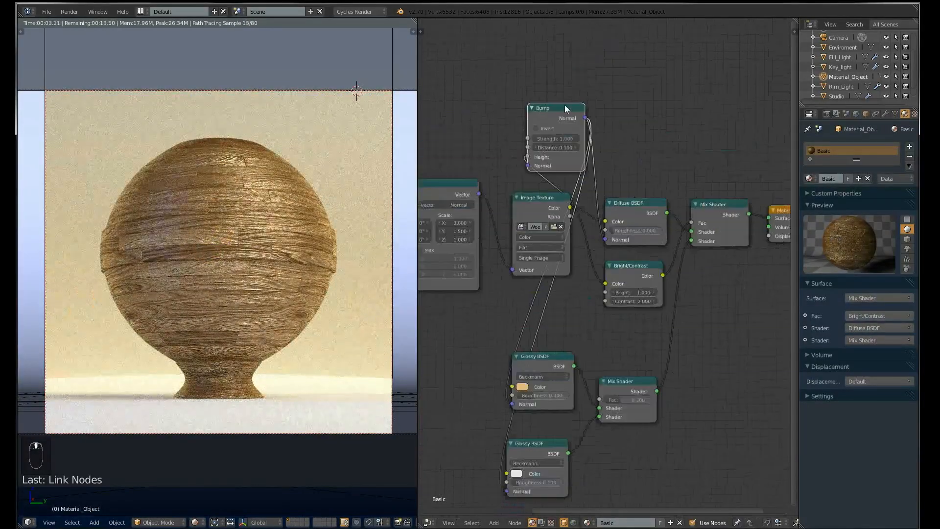
{"action": "scroll", "coordinate": [563, 128], "scroll_direction": "up", "scroll_amount": 1}
{"action": "left_click", "coordinate": [554, 128]}
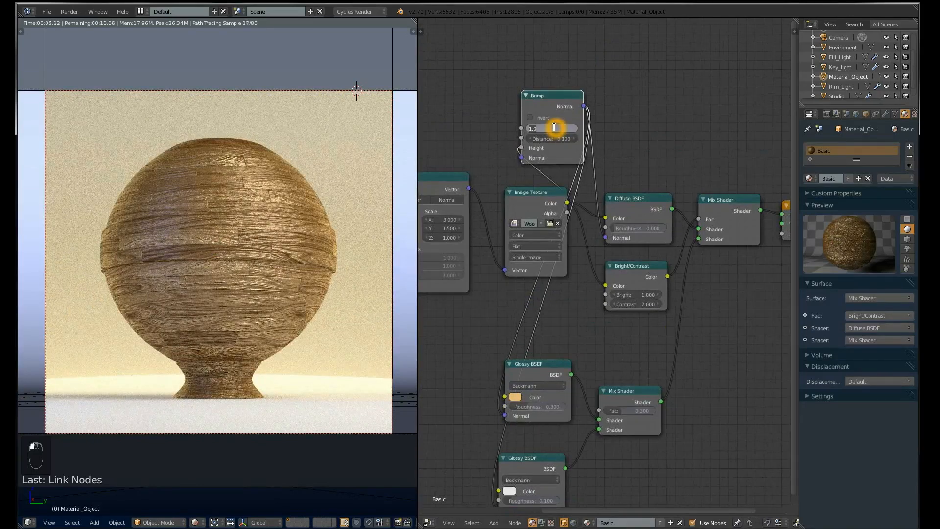
{"action": "type", "text": "0.5"}
{"action": "key", "text": "Return"}
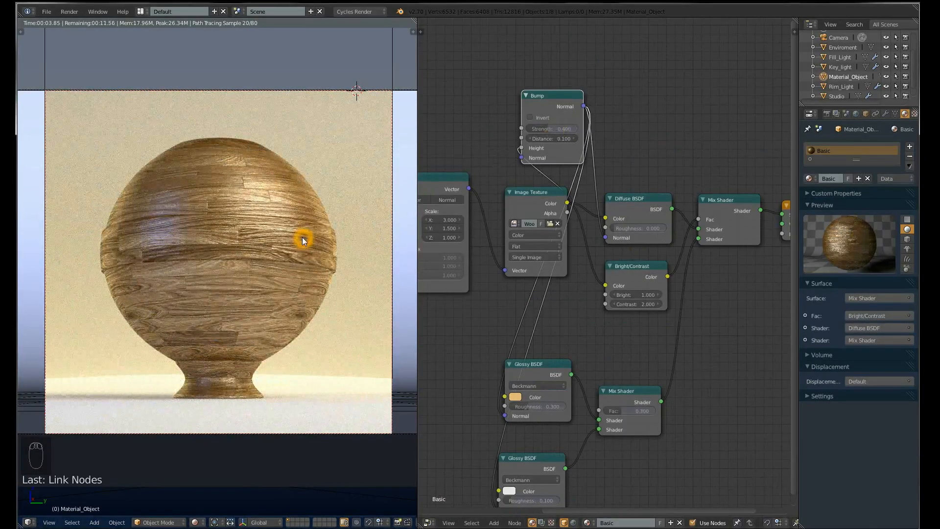
{"action": "key", "text": "ctrl+Up"}
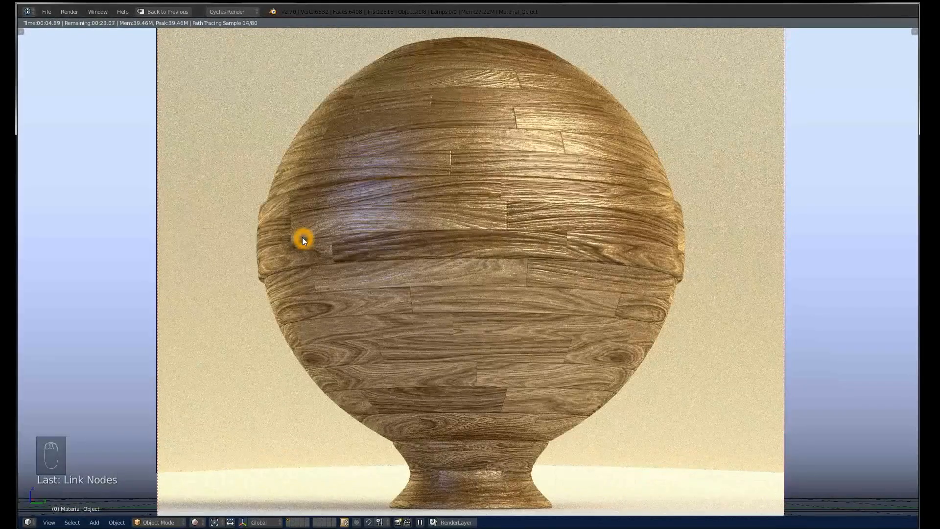
{"action": "key", "text": "ctrl+Up"}
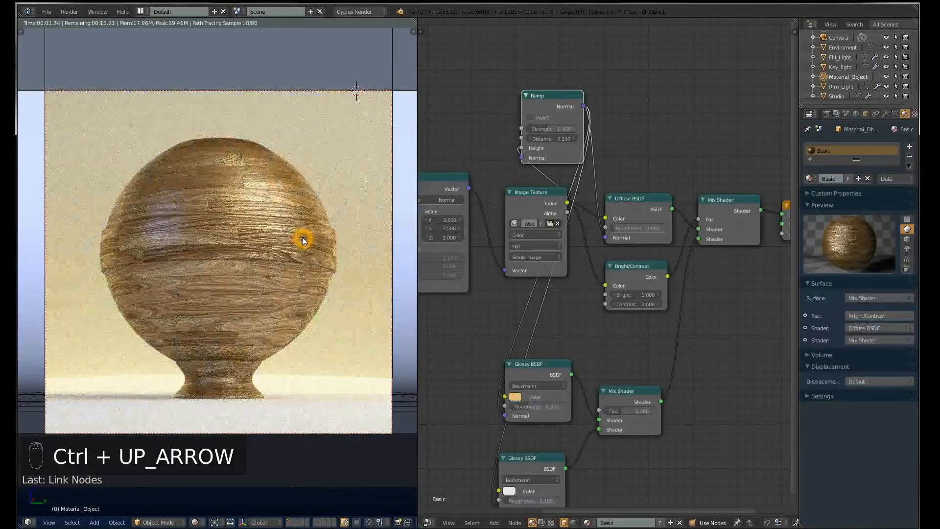
- Cut the Bump links to both Glossy BSDF nodes and delete the Bump node with reconnect
{"action": "scroll", "coordinate": [556, 229], "scroll_direction": "down", "scroll_amount": 1}
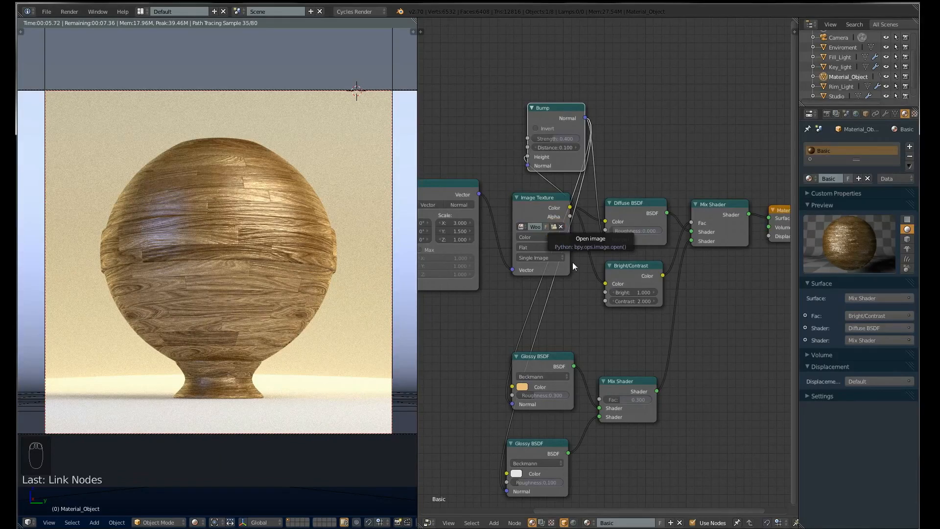
{"action": "scroll", "coordinate": [606, 302], "scroll_direction": "down", "scroll_amount": 3}
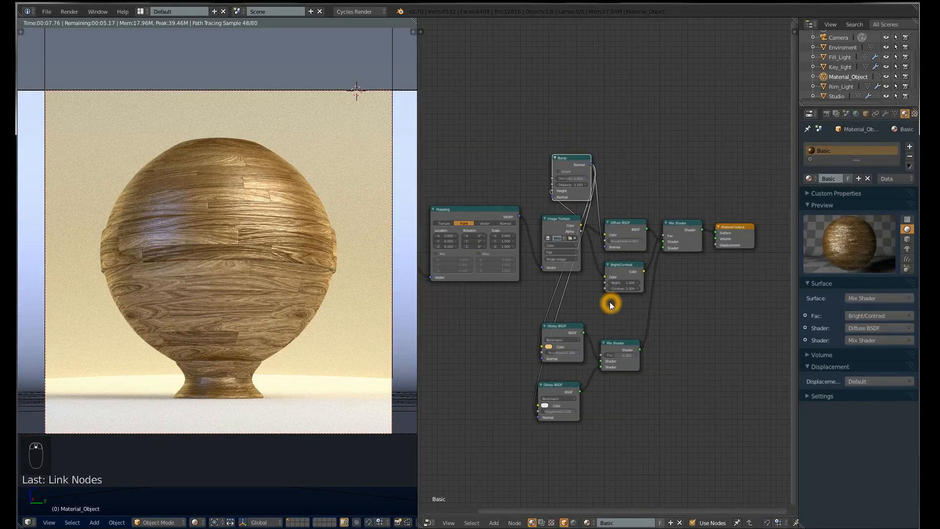
{"action": "right_click_drag", "start_coordinate": [590, 301], "coordinate": [496, 304], "text": "ctrl"}
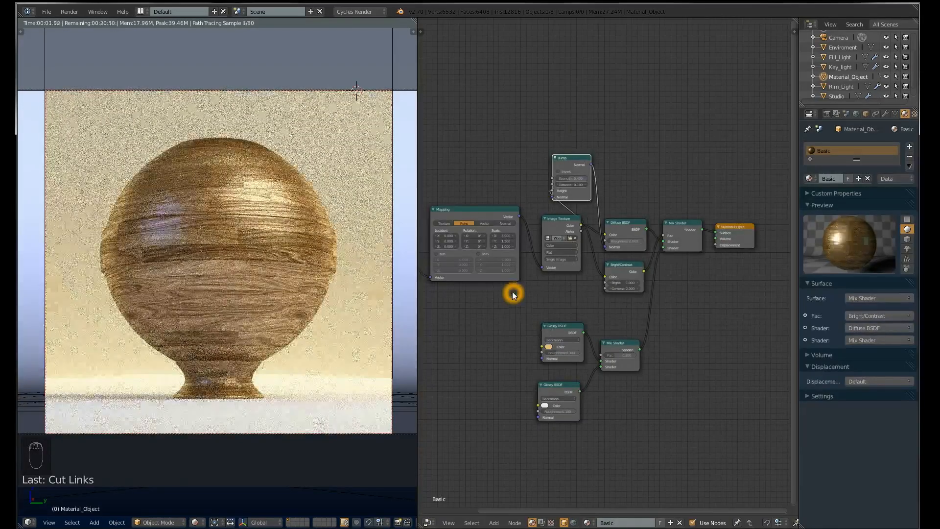
{"action": "key", "text": "ctrl+x"}
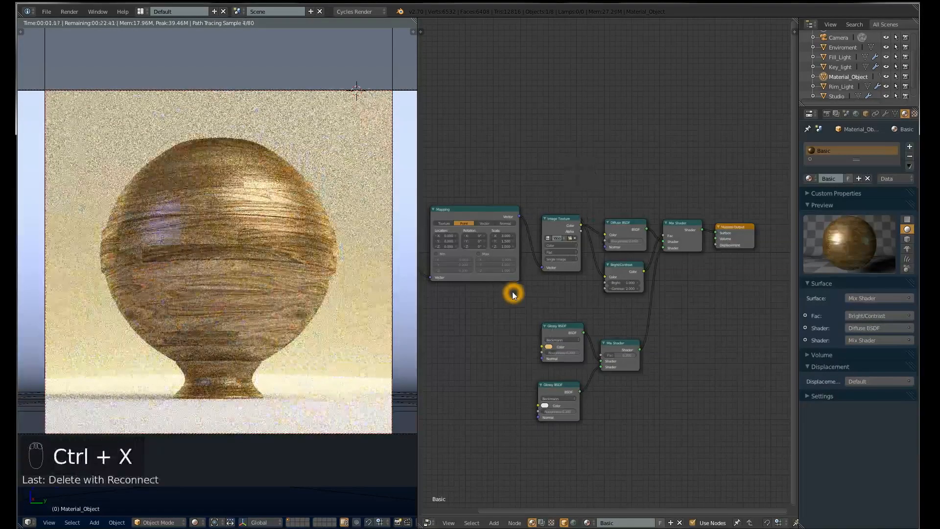
- Select both Glossy BSDF nodes with their Mix Shader and move the group up closer to the Bright/Contrast node
{"action": "middle_click_drag", "start_coordinate": [556, 296], "coordinate": [558, 296]}
{"action": "scroll", "coordinate": [557, 296], "scroll_direction": "down", "scroll_amount": 2}
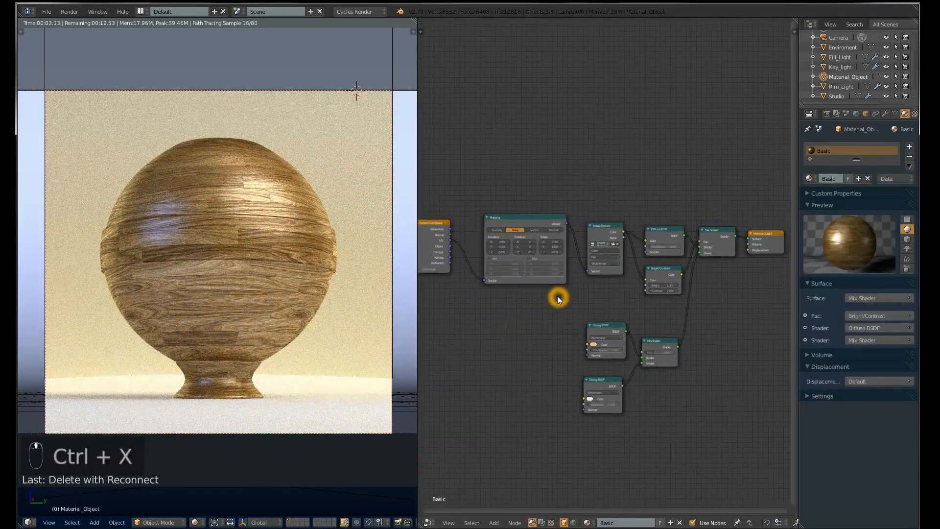
{"action": "right_click", "coordinate": [611, 323]}
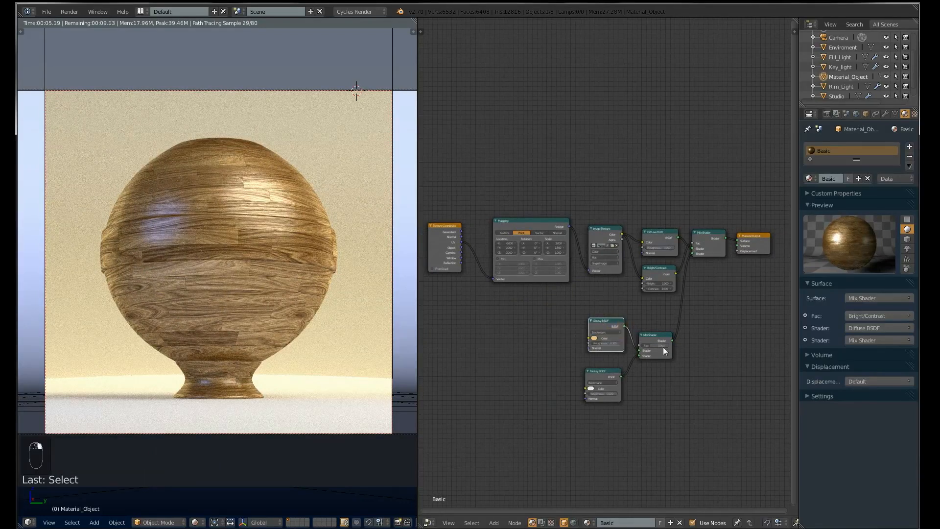
{"action": "right_click", "coordinate": [654, 344]}
{"action": "left_click", "coordinate": [598, 376]}
{"action": "right_click", "coordinate": [660, 337], "text": "shift"}
{"action": "right_click", "coordinate": [612, 370], "text": "shift"}
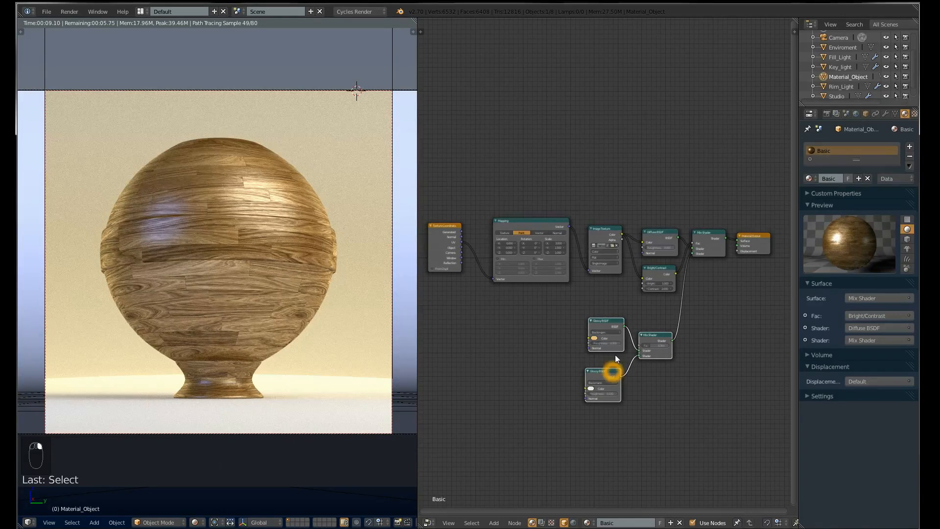
{"action": "key", "text": "g"}
{"action": "left_click", "coordinate": [616, 348]}
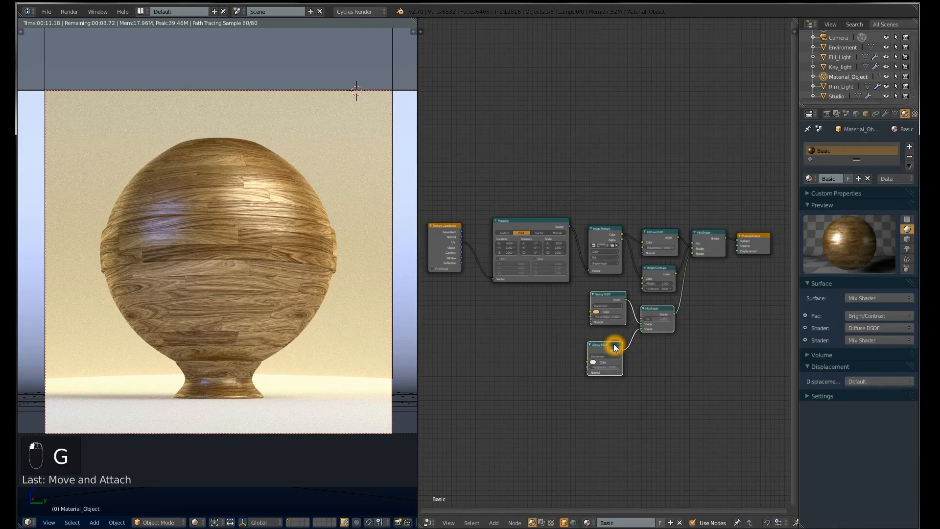